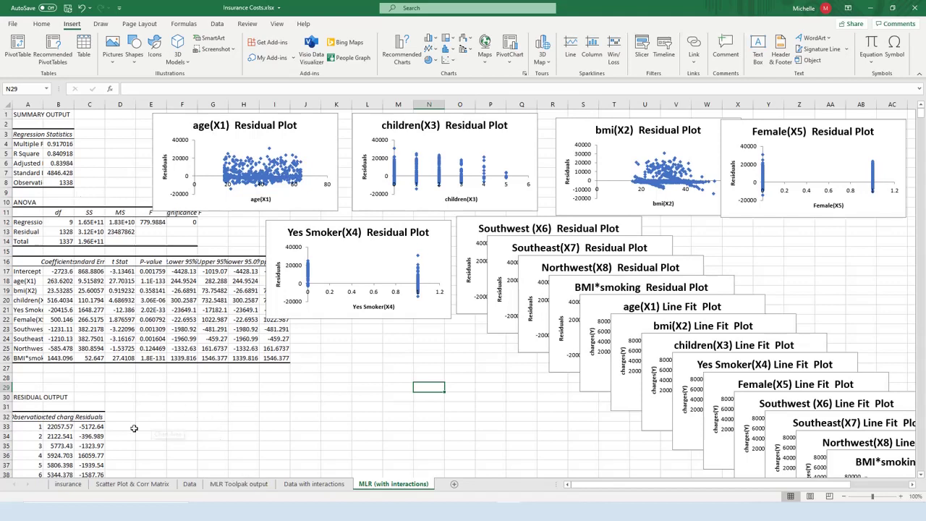
Step: Auto-fit the width of column A in the regression output so the full variable names fit
{"action": "left_click", "coordinate": [235, 418]}
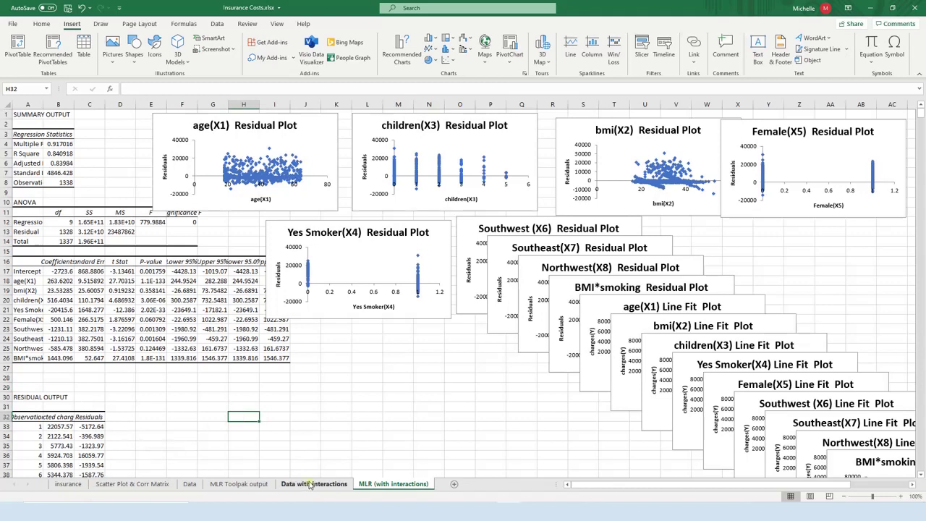
{"action": "double_click", "coordinate": [43, 104]}
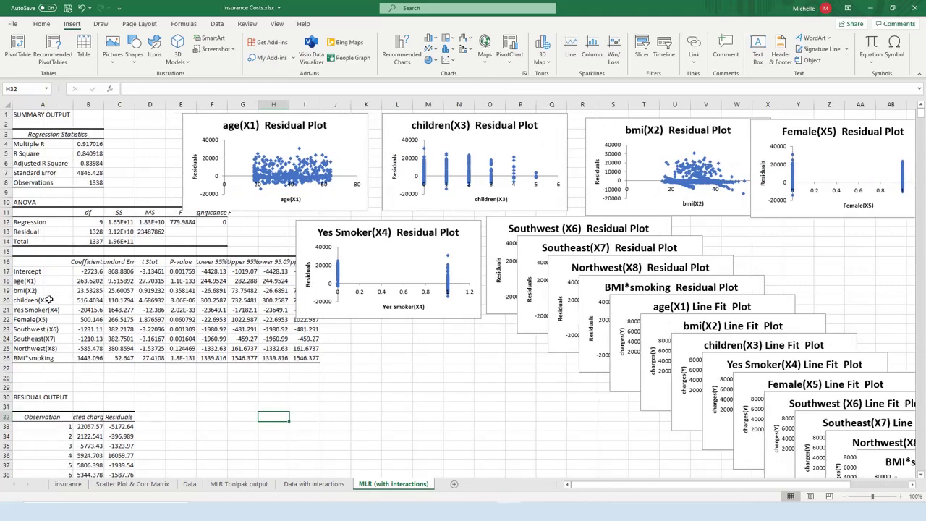
Step: Examine the predictor names in the coefficient table, including the BMI*smoking interaction, and the columns of the Data with interactions sheet
{"action": "left_click_drag", "start_coordinate": [40, 280], "coordinate": [52, 348]}
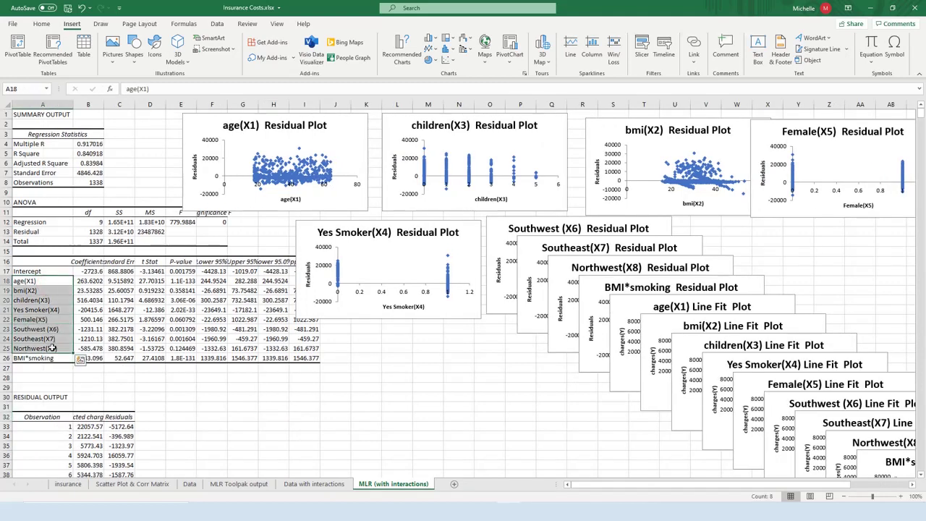
{"action": "left_click", "coordinate": [45, 289]}
{"action": "left_click", "coordinate": [49, 300]}
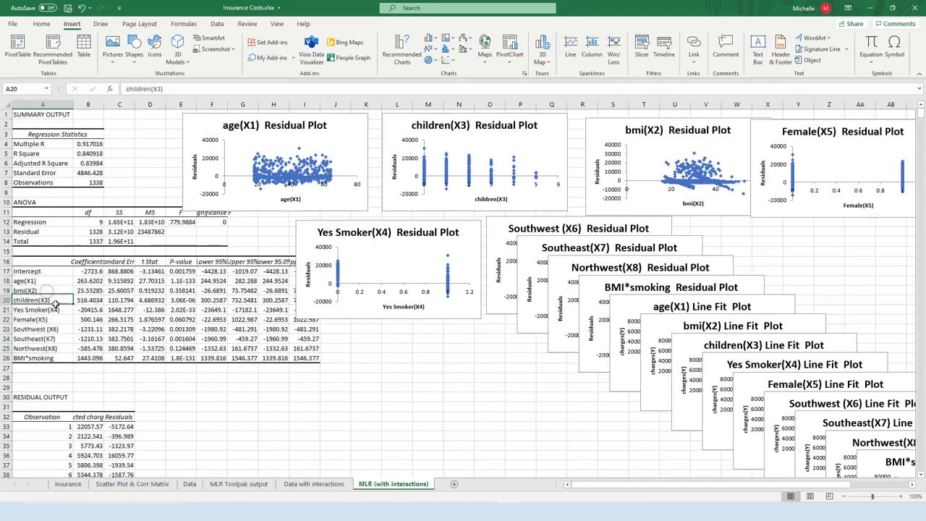
{"action": "left_click", "coordinate": [54, 310]}
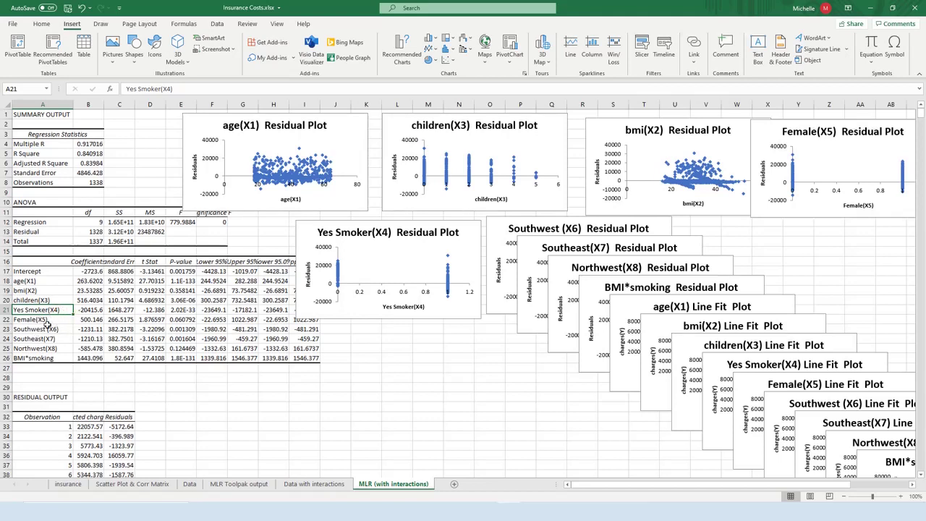
{"action": "left_click", "coordinate": [45, 320]}
{"action": "left_click", "coordinate": [60, 329]}
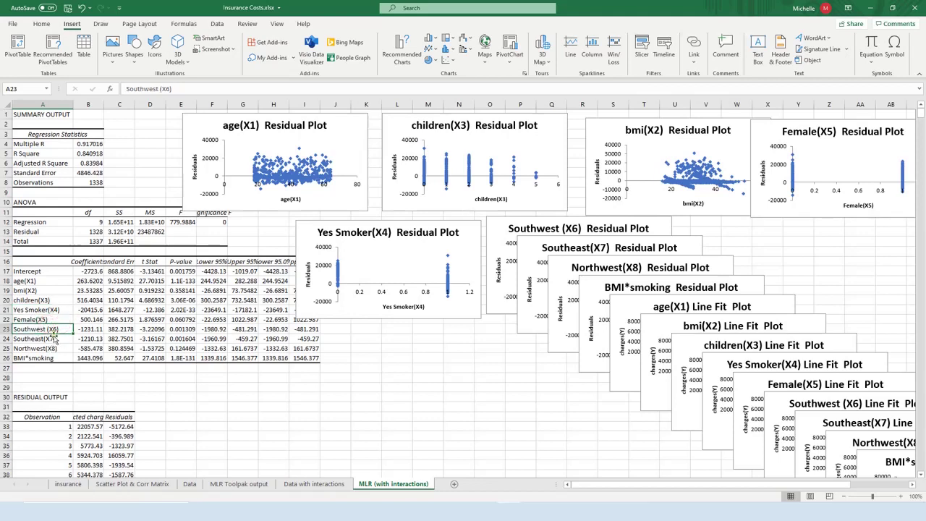
{"action": "left_click", "coordinate": [55, 358]}
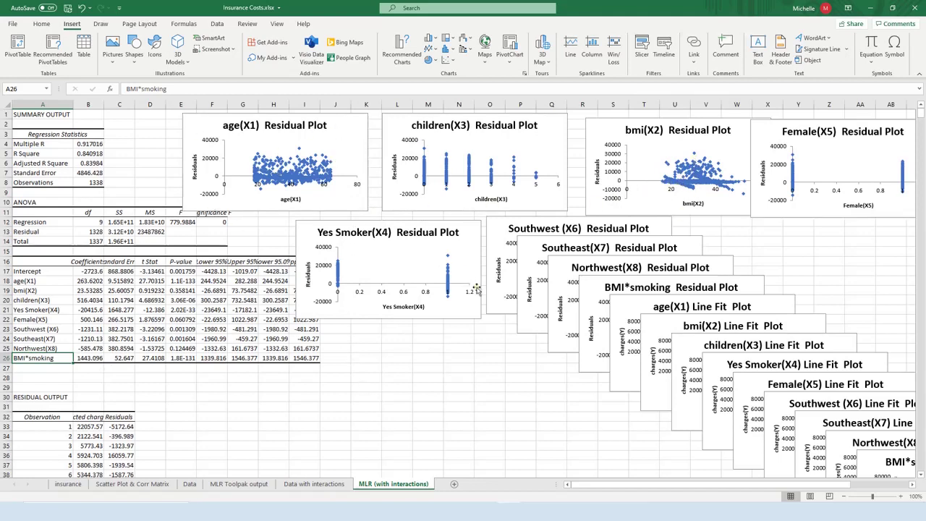
{"action": "left_click", "coordinate": [388, 428]}
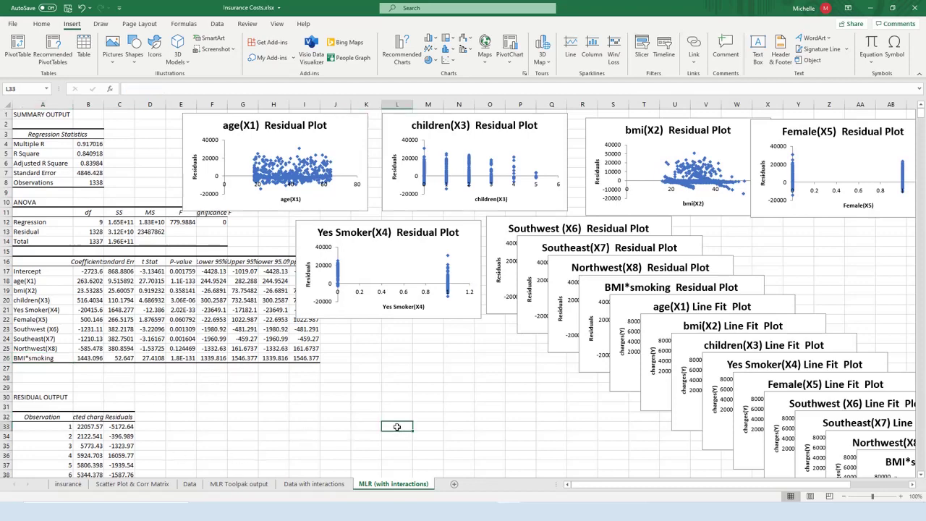
{"action": "left_click", "coordinate": [332, 488]}
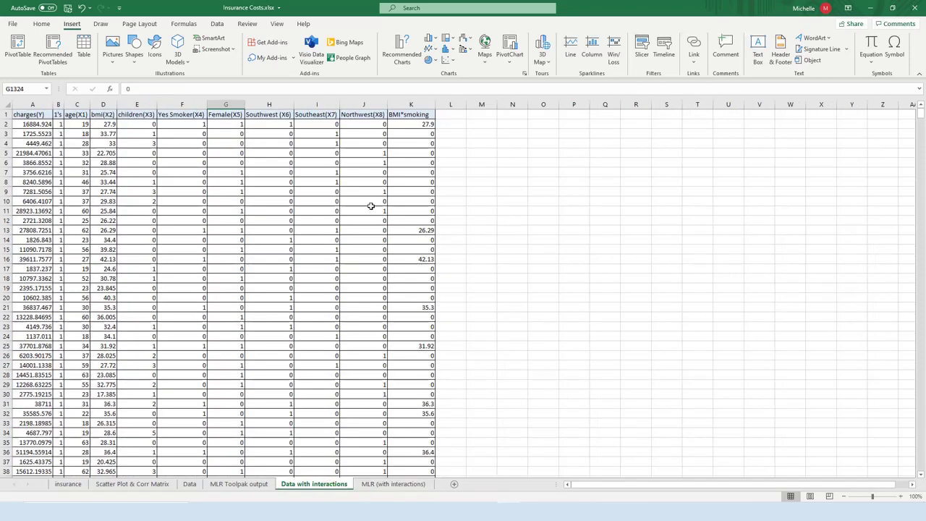
{"action": "left_click", "coordinate": [409, 487]}
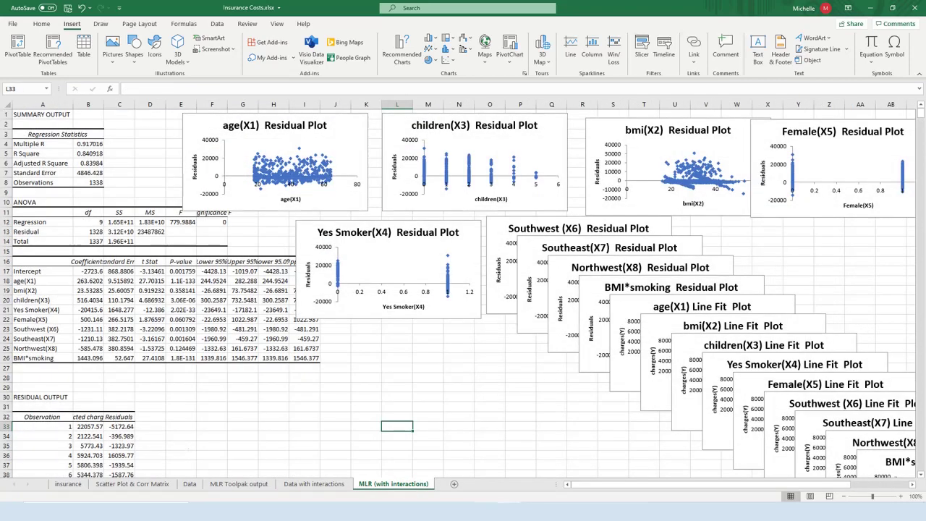
Step: Add a new worksheet at the end of the workbook and name it Residuals
{"action": "left_click", "coordinate": [455, 485]}
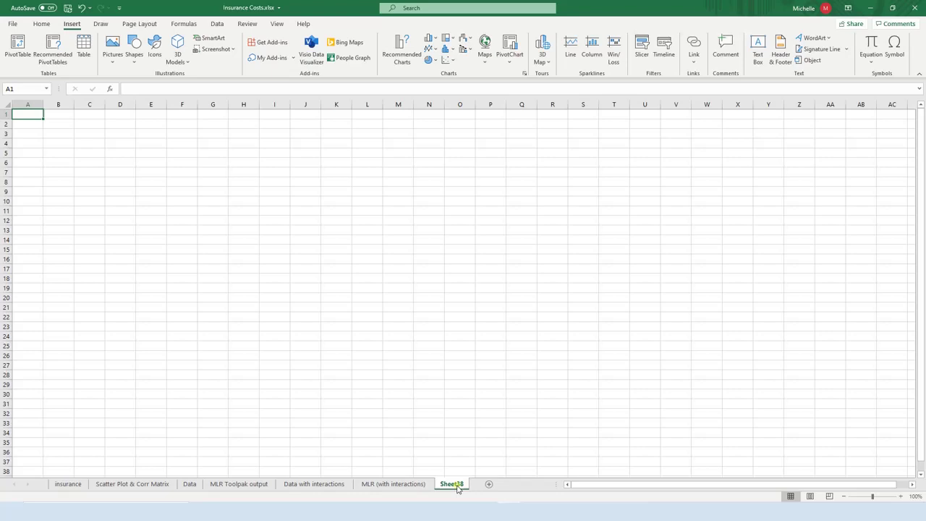
{"action": "double_click", "coordinate": [456, 484]}
{"action": "type", "text": "Res"}
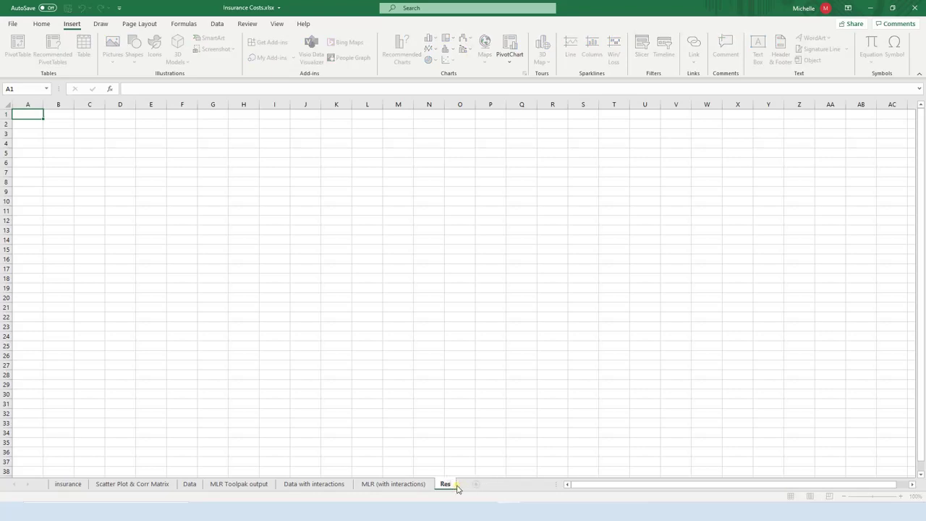
{"action": "type", "text": "iduals"}
{"action": "left_click", "coordinate": [460, 414]}
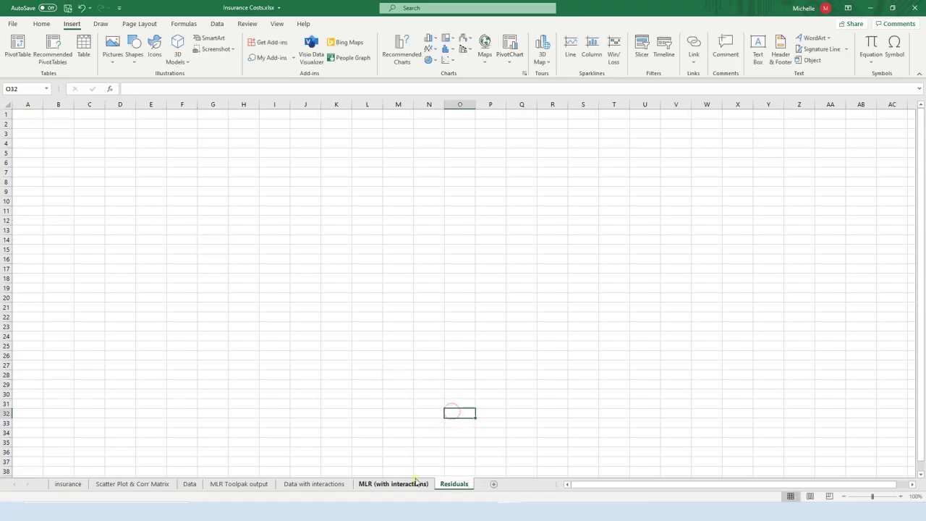
Step: Copy the entire Residuals column with its header from the MLR (with interactions) sheet into cell A1 of the Residuals sheet
{"action": "left_click", "coordinate": [417, 482]}
{"action": "left_click", "coordinate": [108, 419]}
{"action": "scroll", "coordinate": [136, 309], "scroll_direction": "down", "scroll_amount": 2}
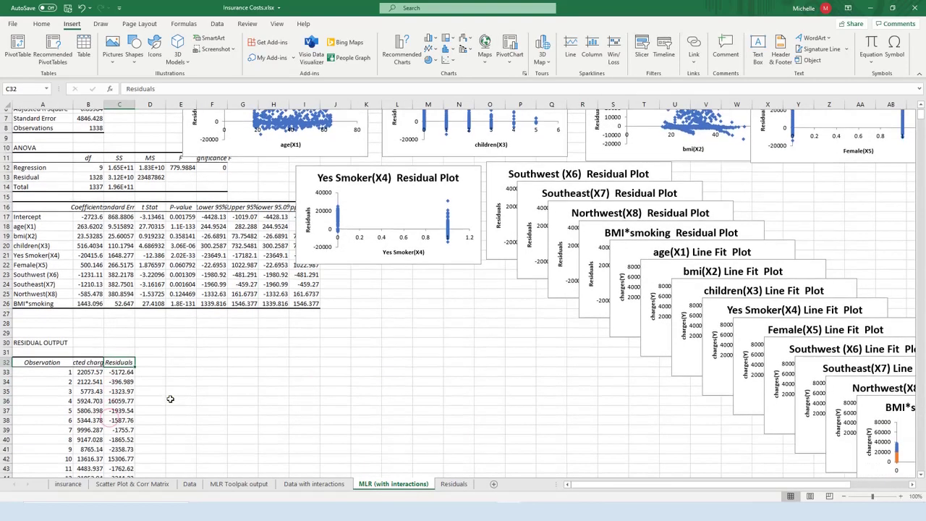
{"action": "key", "text": "ctrl+shift+Down"}
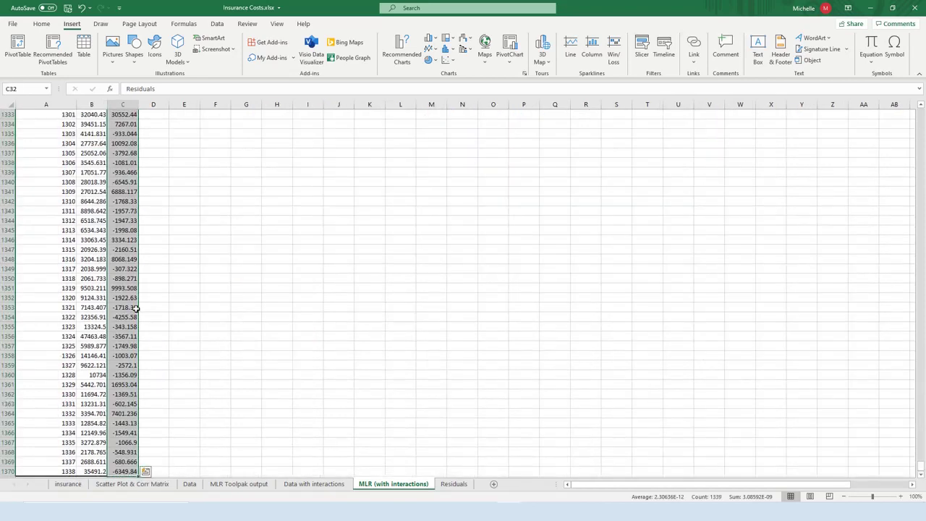
{"action": "key", "text": "ctrl+c"}
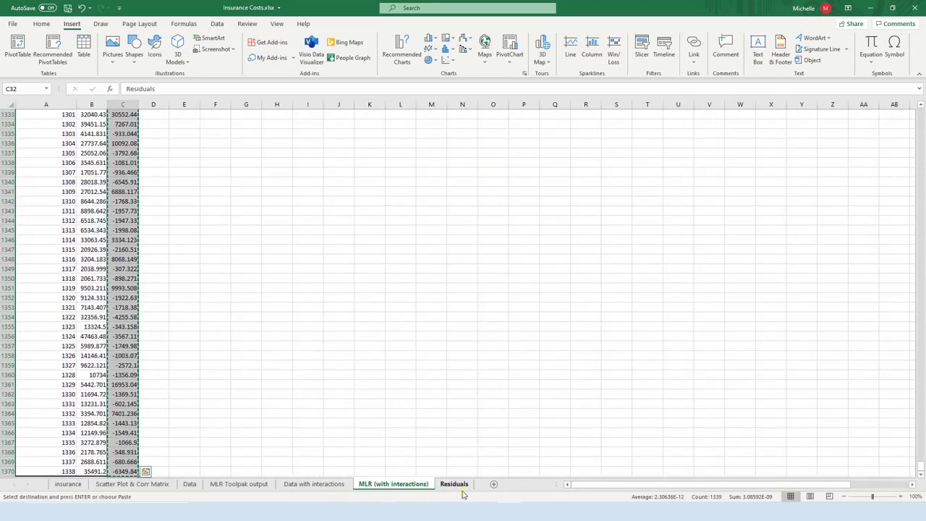
{"action": "left_click", "coordinate": [454, 484]}
{"action": "left_click", "coordinate": [30, 118]}
{"action": "key", "text": "ctrl+v"}
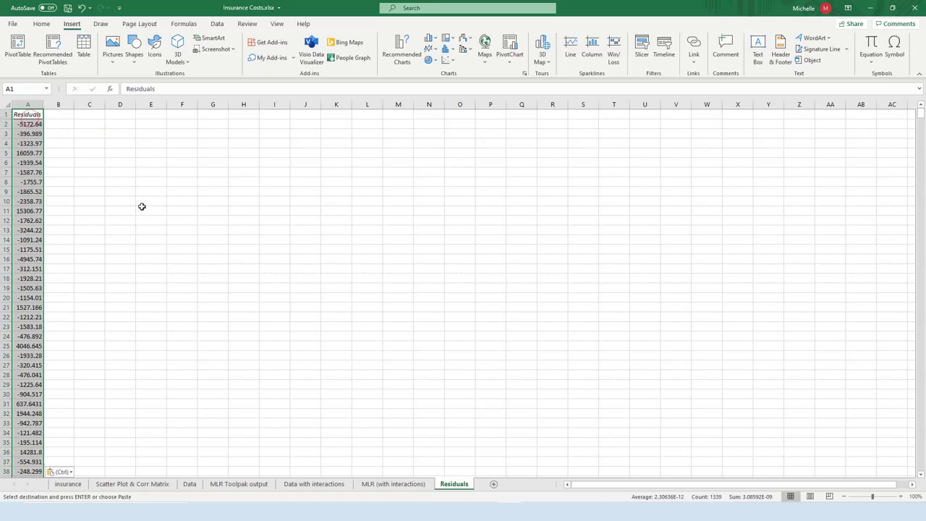
{"action": "left_click", "coordinate": [53, 175]}
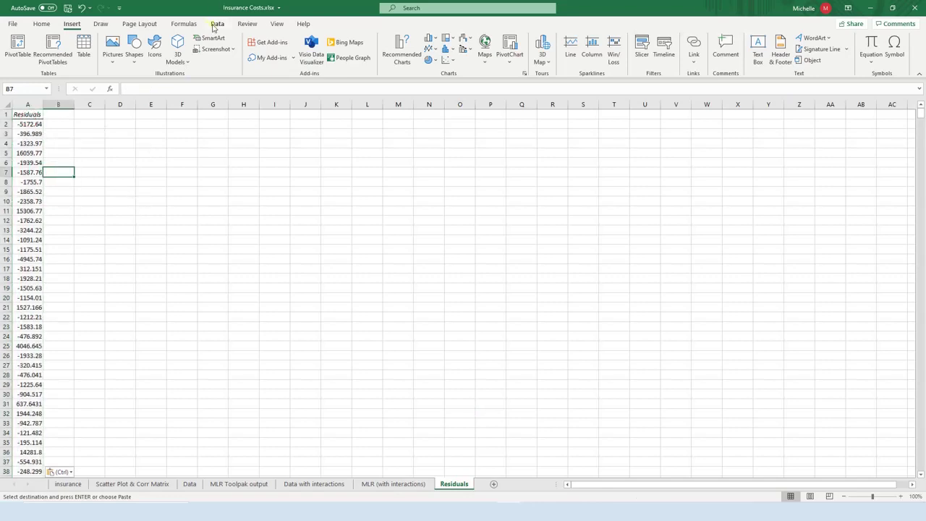
Step: Insert a Box and Whisker chart of the residuals data in column A
{"action": "key", "text": "ctrl+Home"}
{"action": "key", "text": "ctrl+shift+Down"}
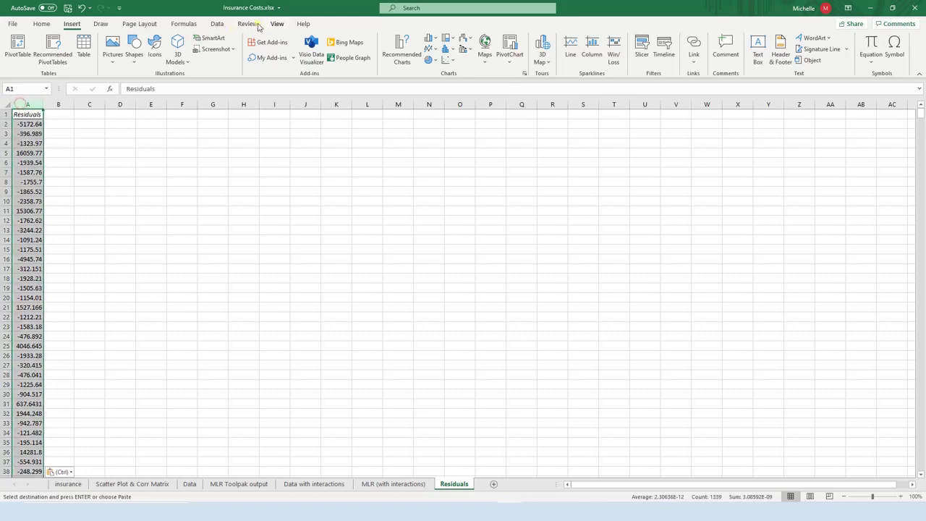
{"action": "left_click", "coordinate": [523, 75]}
{"action": "left_click", "coordinate": [525, 74]}
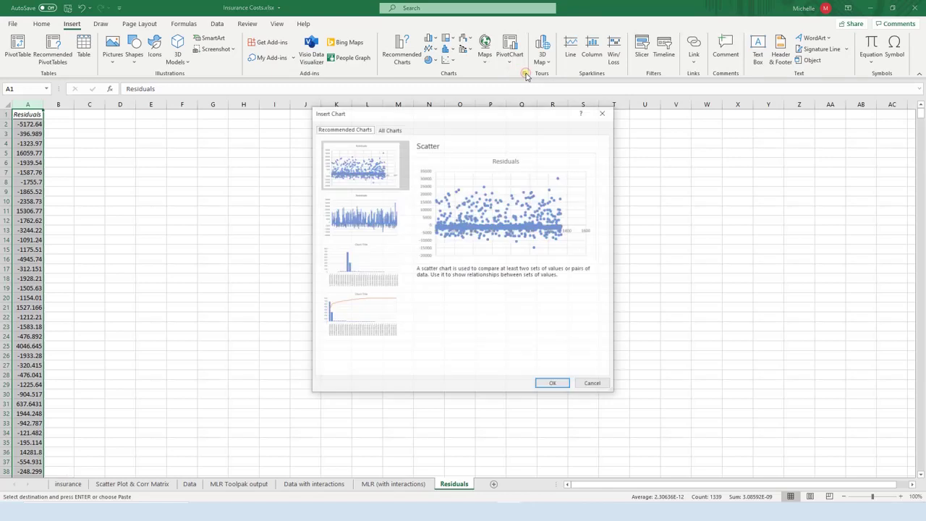
{"action": "left_click", "coordinate": [385, 131]}
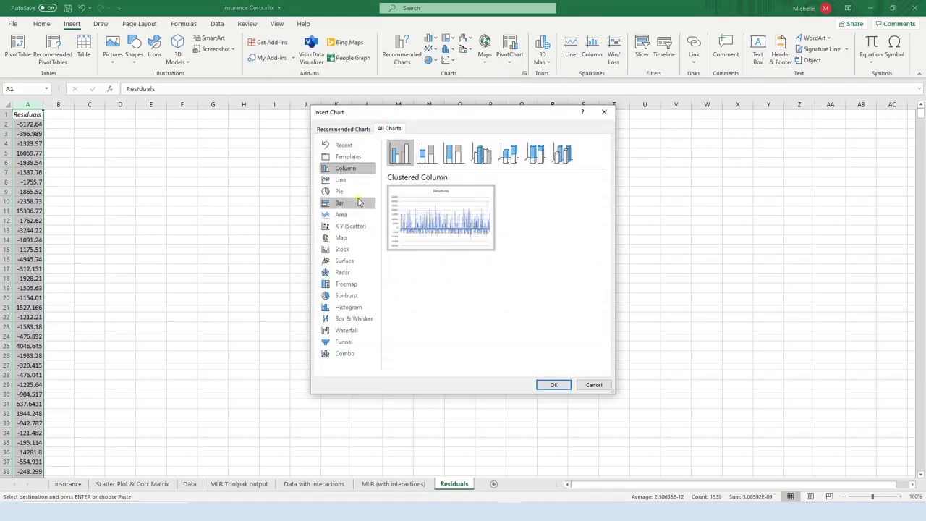
{"action": "left_click", "coordinate": [351, 319]}
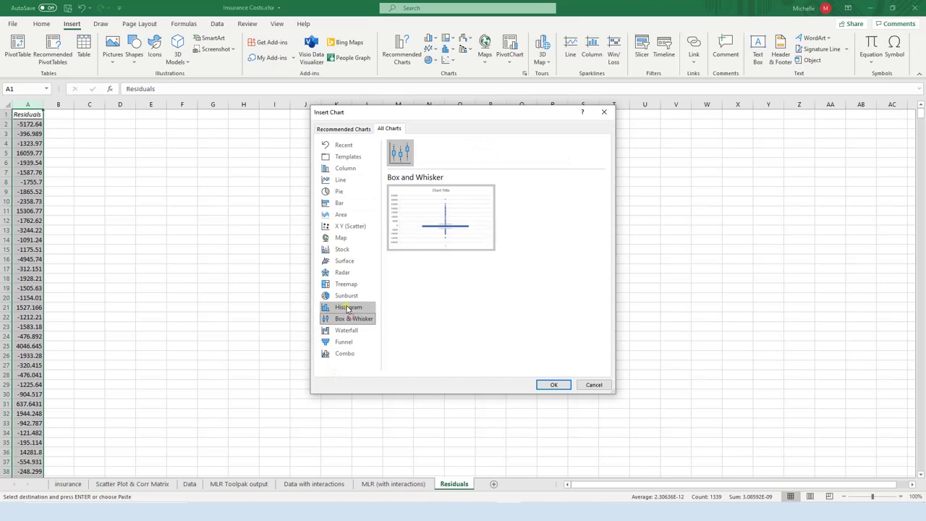
{"action": "left_click", "coordinate": [554, 384]}
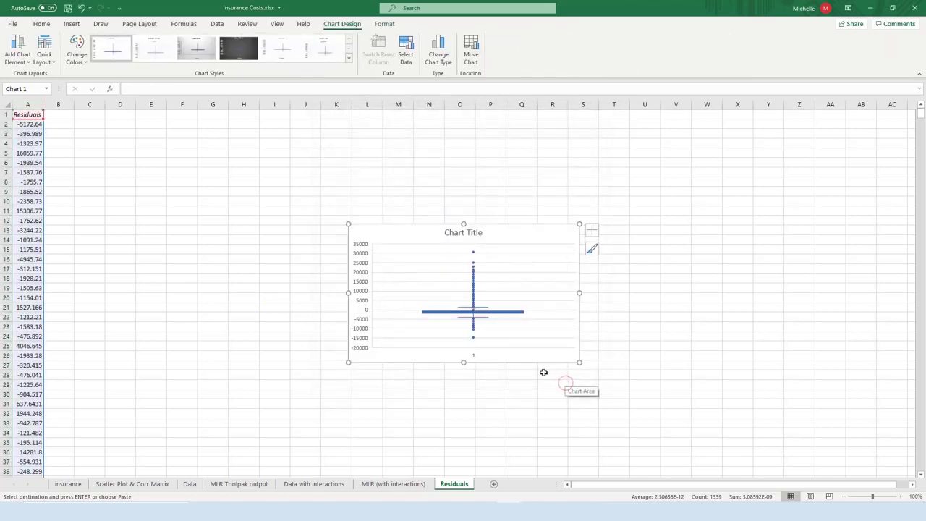
Step: Move the box plot beside the residuals column and make it taller, spanning about rows 2 to 30
{"action": "left_click_drag", "start_coordinate": [540, 242], "coordinate": [275, 144]}
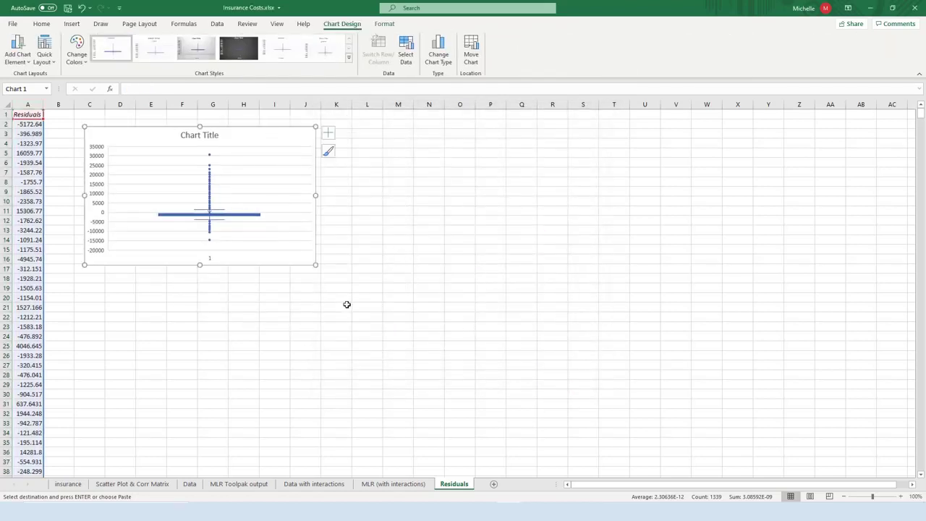
{"action": "left_click_drag", "start_coordinate": [318, 264], "coordinate": [310, 399]}
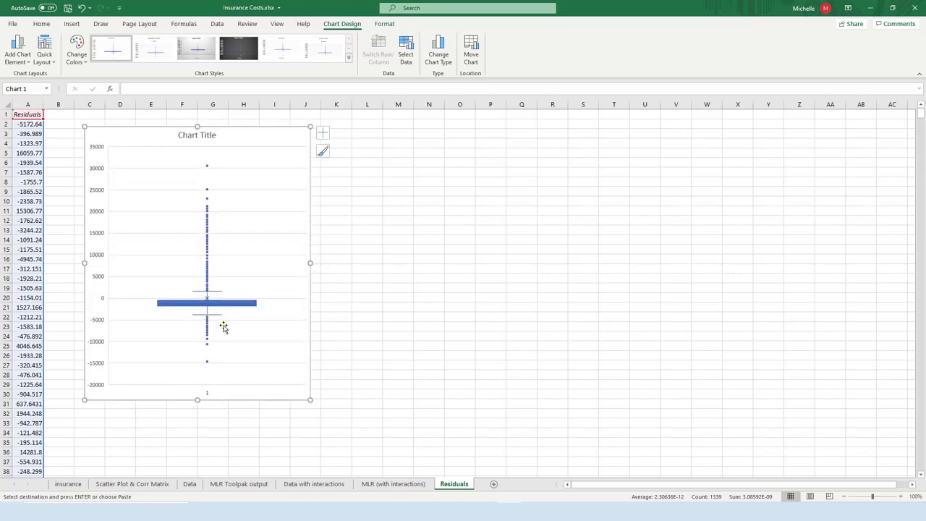
{"action": "left_click", "coordinate": [443, 392]}
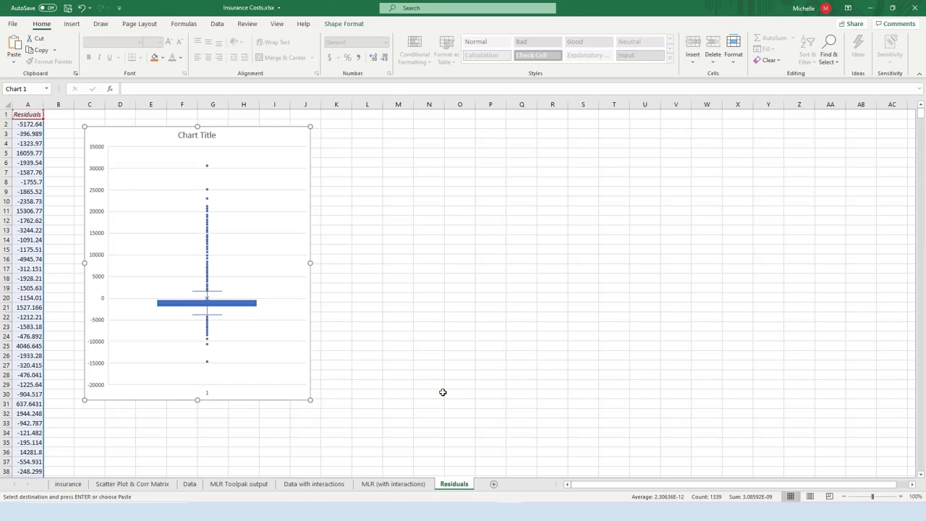
{"action": "key", "text": "Escape"}
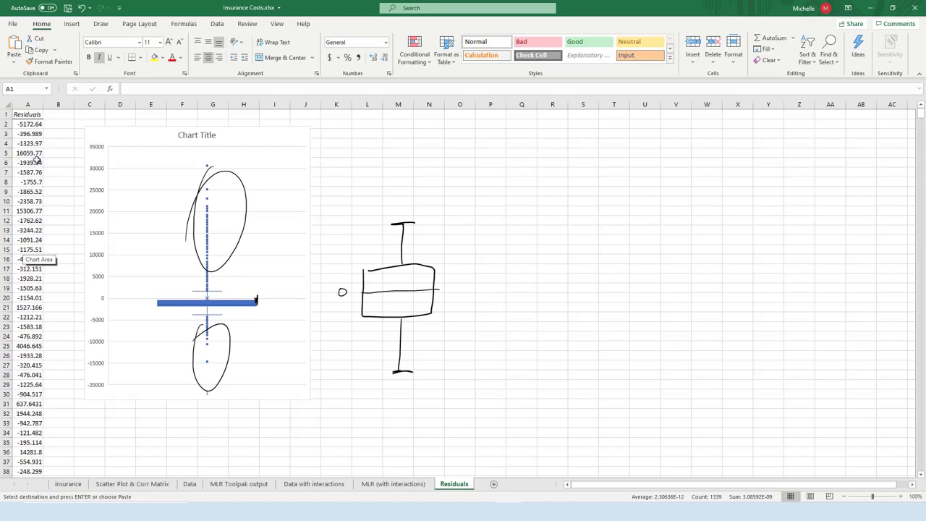
Step: Insert a Histogram of the residuals column and place it beside the hand-drawn box plot sketch
{"action": "left_click", "coordinate": [34, 146]}
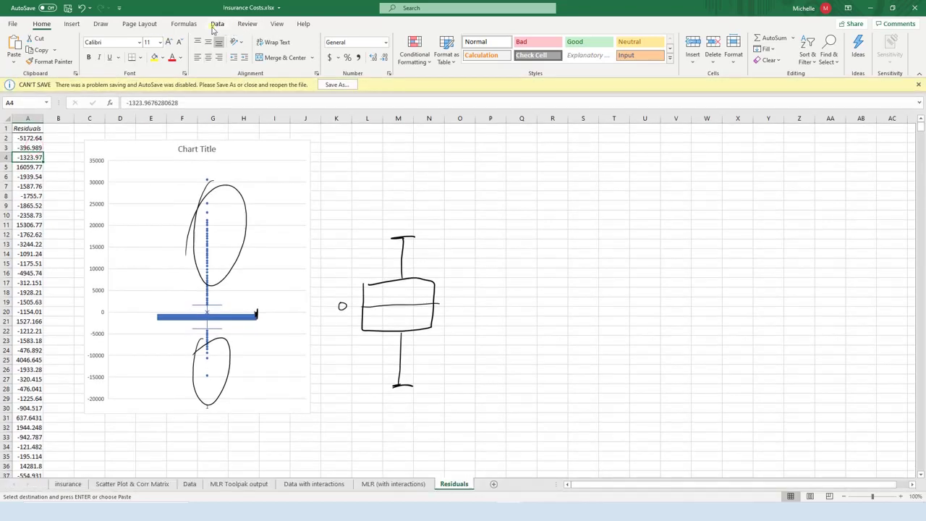
{"action": "left_click", "coordinate": [28, 117]}
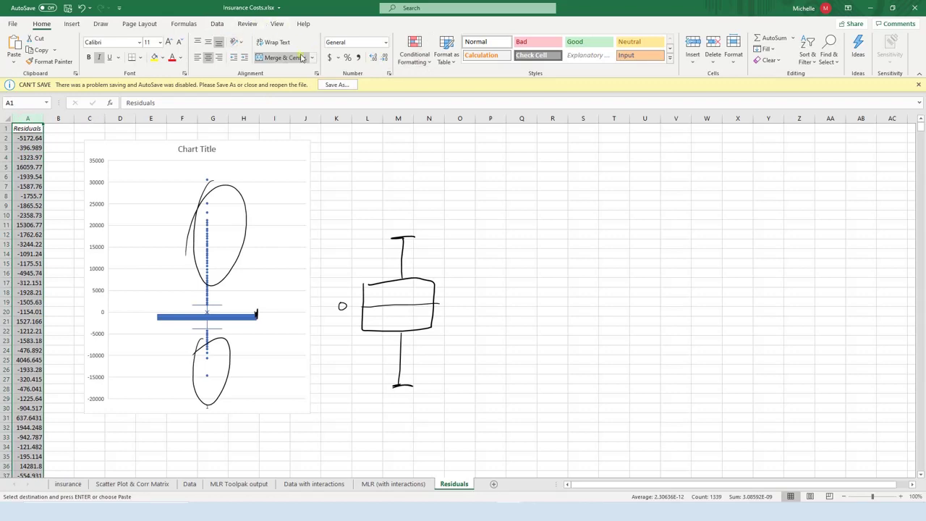
{"action": "left_click", "coordinate": [73, 24]}
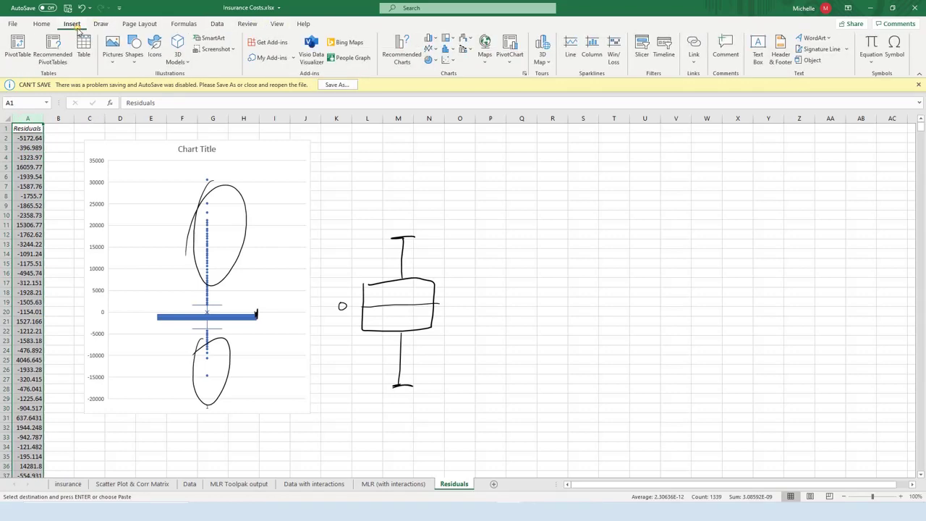
{"action": "left_click", "coordinate": [525, 73]}
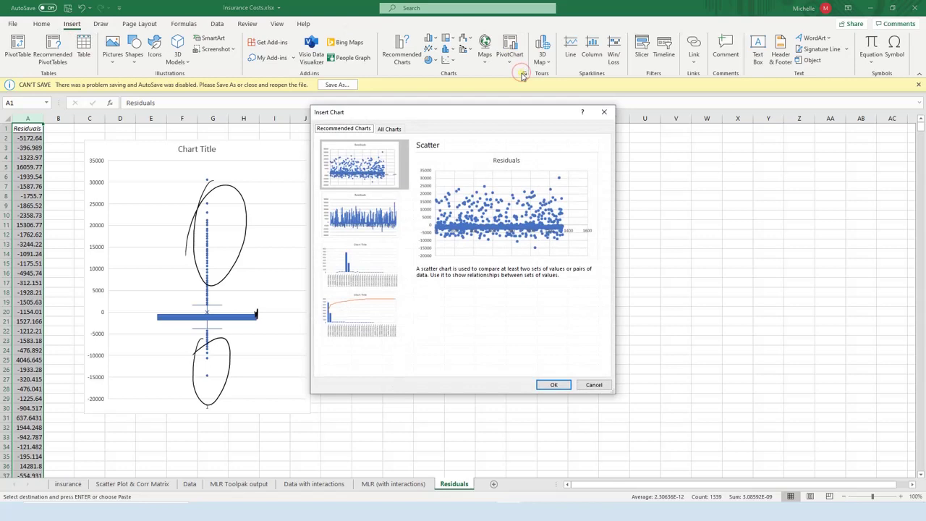
{"action": "left_click", "coordinate": [389, 131]}
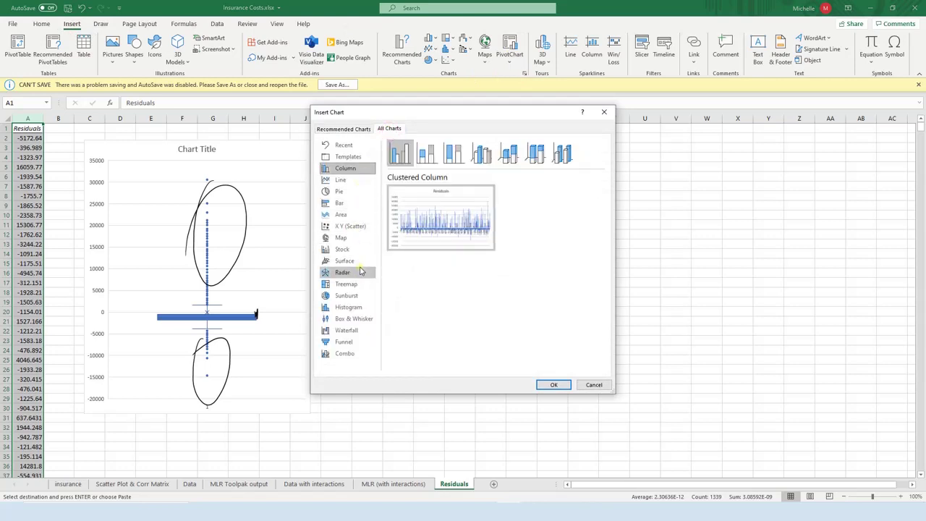
{"action": "left_click", "coordinate": [356, 308]}
{"action": "left_click", "coordinate": [554, 384]}
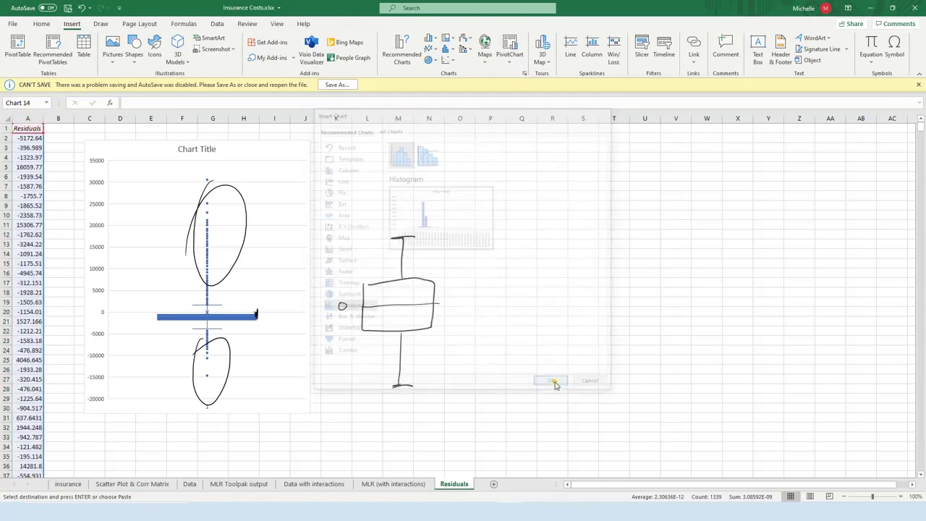
{"action": "left_click_drag", "start_coordinate": [526, 246], "coordinate": [626, 182]}
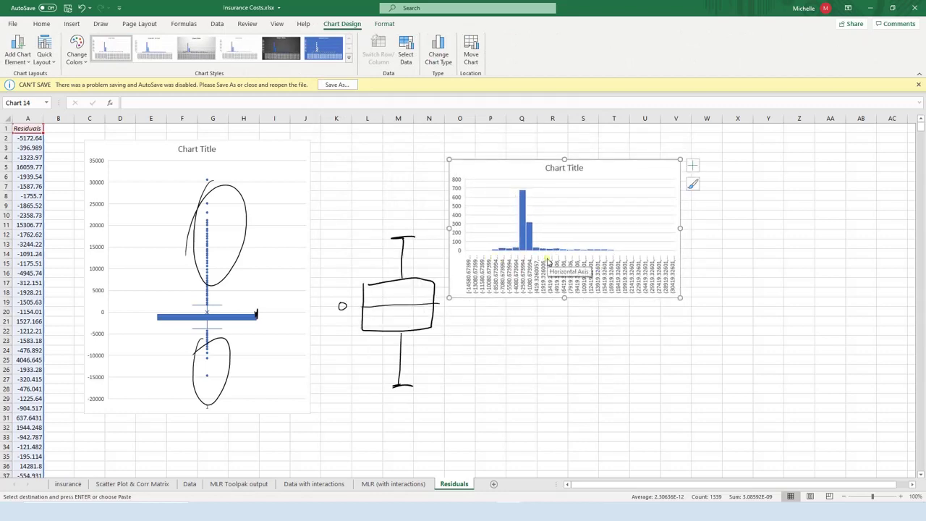
{"action": "key", "text": "Escape"}
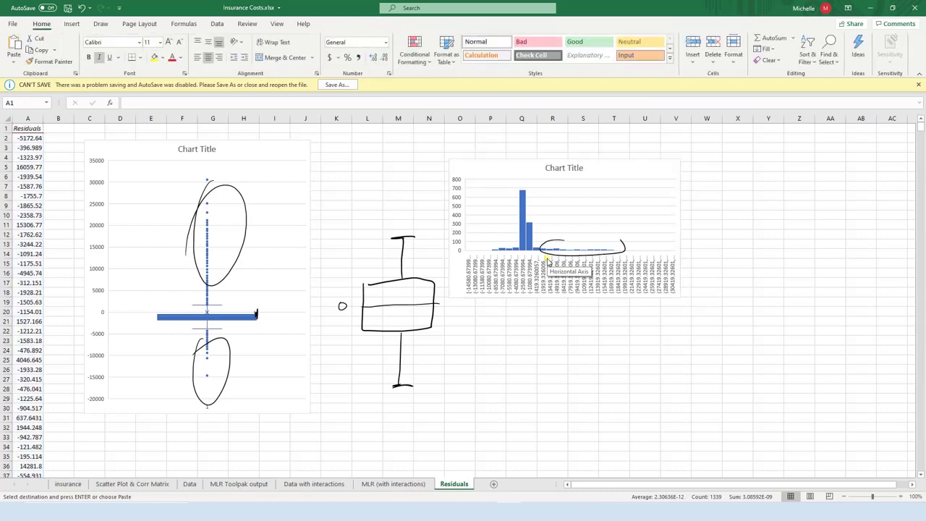
Step: Circle the low bars in the histogram's lower tail and move the box plot to about columns H to O, clearing the columns beside the residuals
{"action": "left_click_drag", "start_coordinate": [543, 244], "coordinate": [507, 255]}
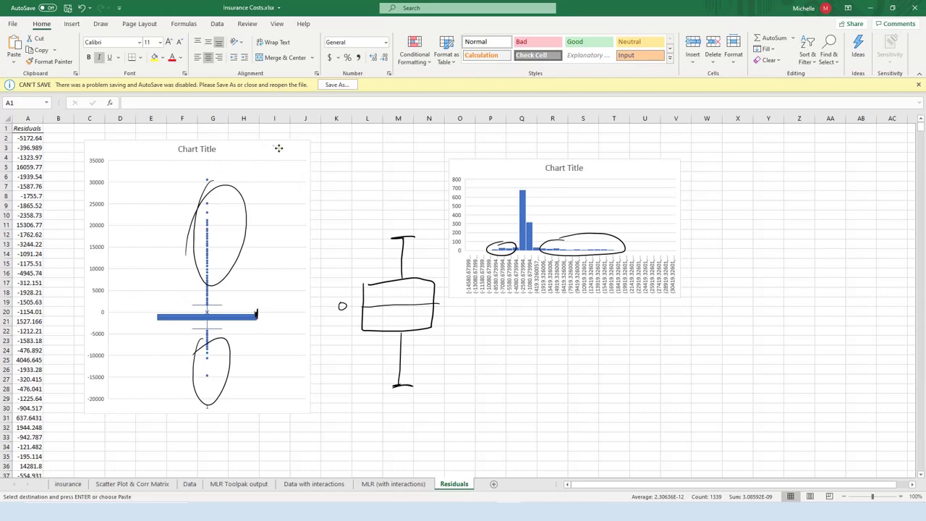
{"action": "left_click_drag", "start_coordinate": [279, 148], "coordinate": [378, 151]}
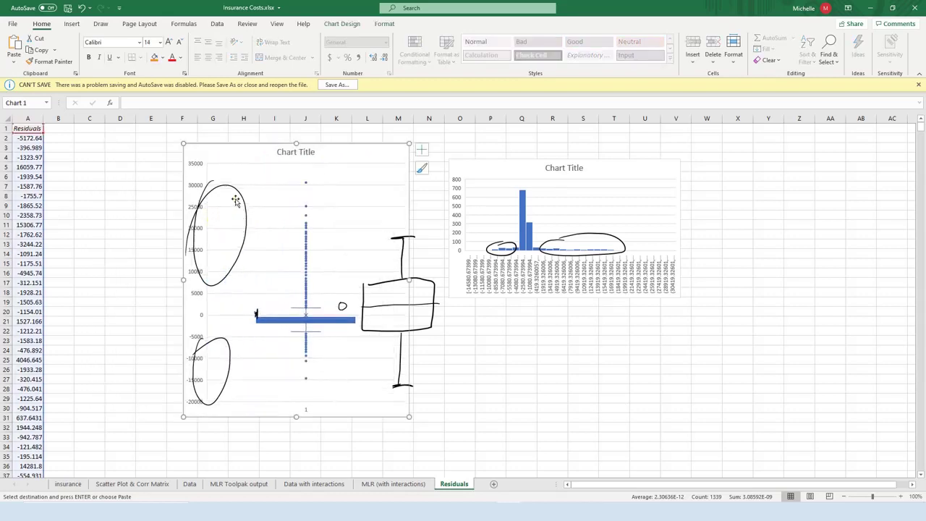
{"action": "left_click", "coordinate": [419, 292]}
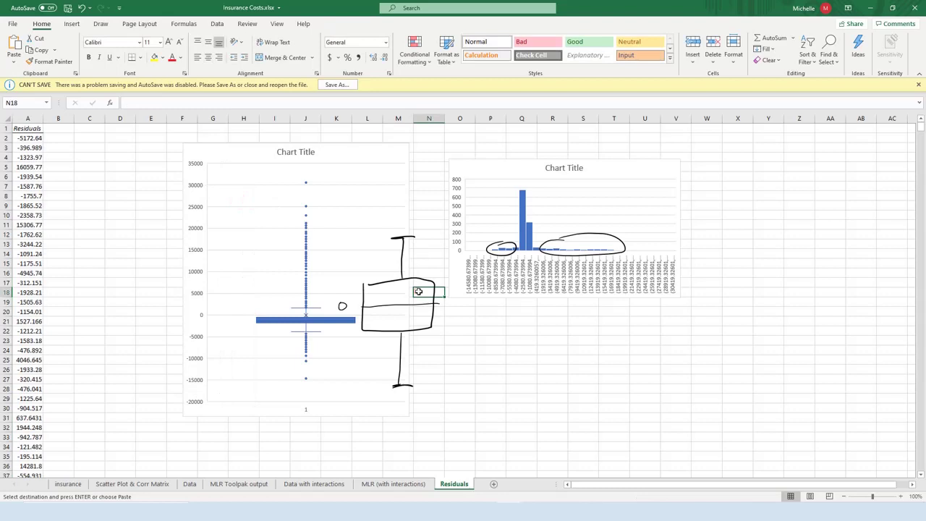
{"action": "mouse_move", "coordinate": [355, 149]}
{"action": "left_mouse_down"}
{"action": "mouse_move", "coordinate": [439, 145]}
{"action": "mouse_move", "coordinate": [418, 140]}
{"action": "left_mouse_up"}
Step: Enter the header "Sorted Residuals" in cell C1
{"action": "left_click", "coordinate": [80, 128]}
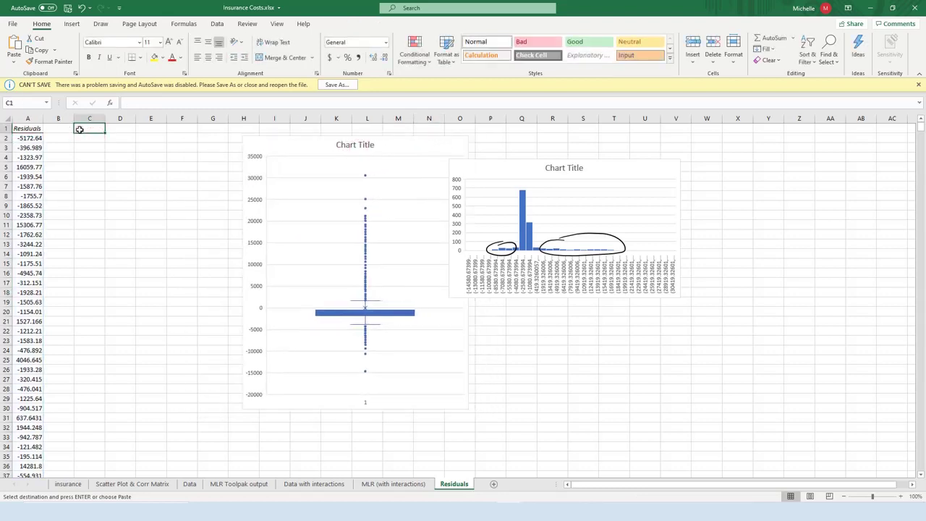
{"action": "type", "text": "Sorted Resi"}
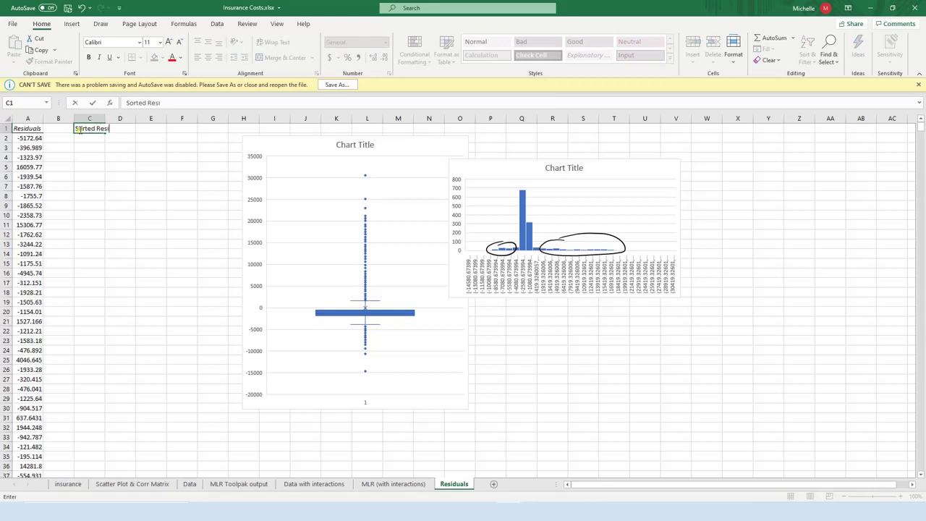
{"action": "type", "text": "duals"}
{"action": "key", "text": "Return"}
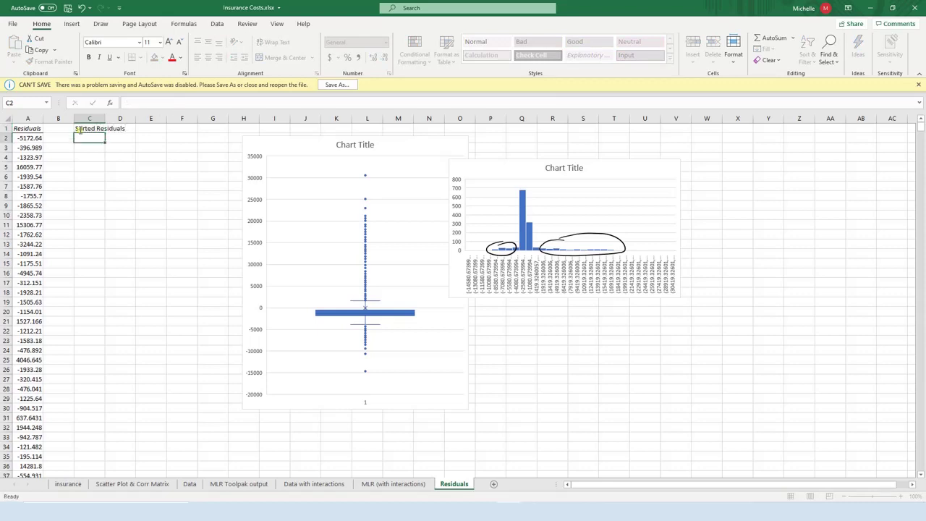
Step: List the residuals in ascending order from C2 with =SORT(A2:A1339), and widen column C to fit its header
{"action": "type", "text": "=sor"}
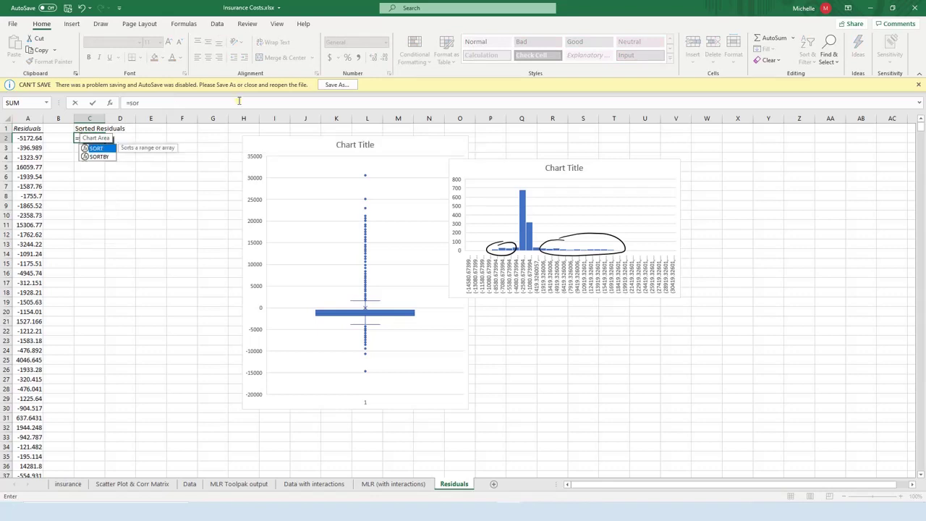
{"action": "type", "text": "t"}
{"action": "double_click", "coordinate": [97, 148]}
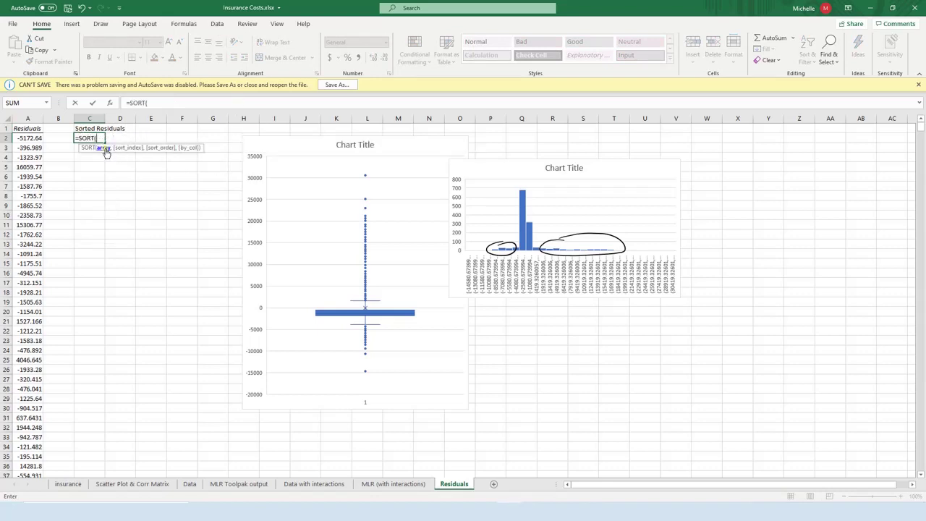
{"action": "left_click", "coordinate": [33, 139]}
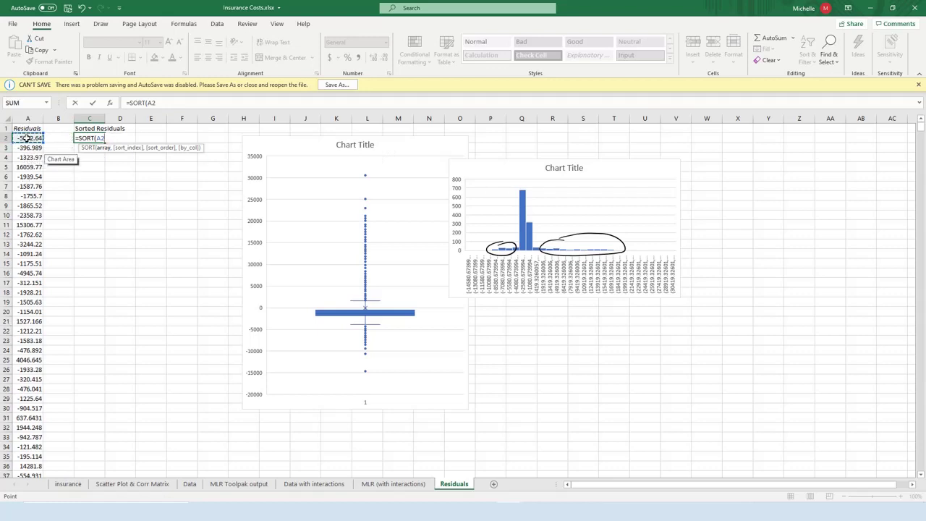
{"action": "key", "text": "ctrl+shift+Down"}
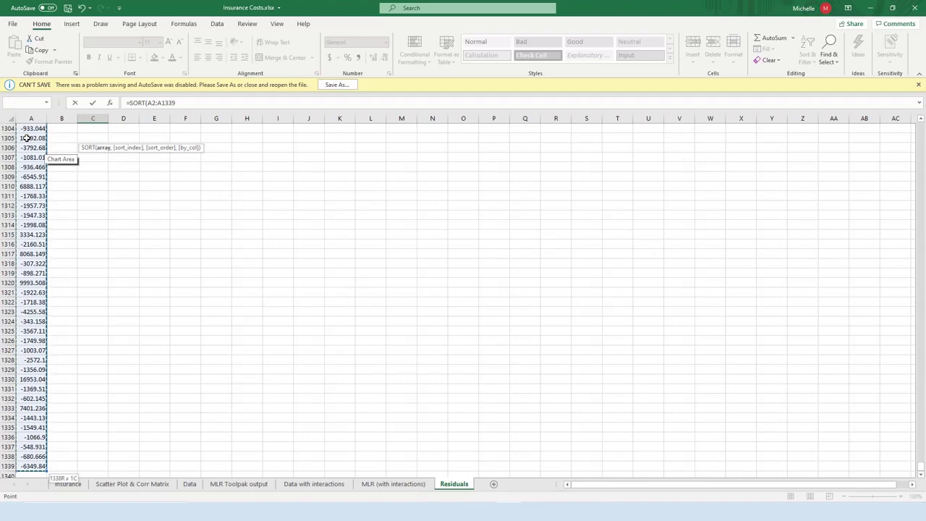
{"action": "key", "text": "ctrl+Return"}
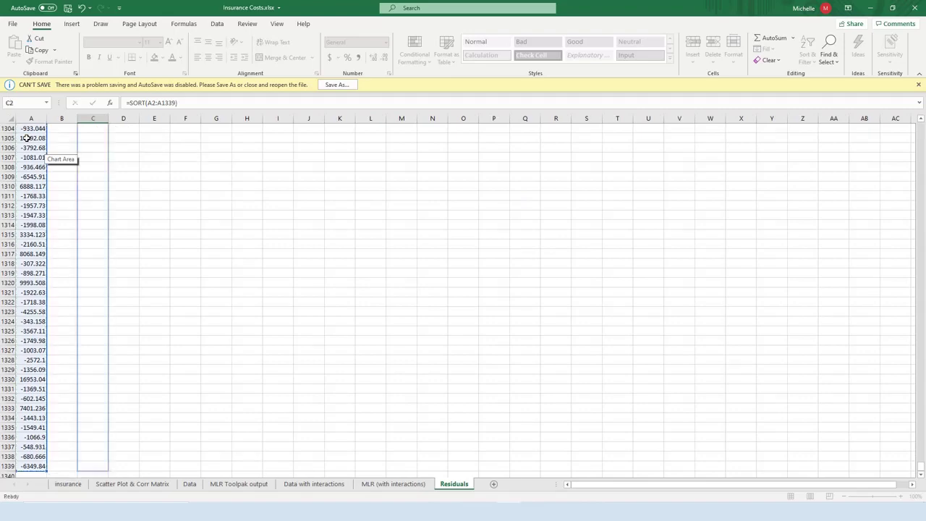
{"action": "scroll", "coordinate": [29, 142], "scroll_direction": "up", "scroll_amount": 1}
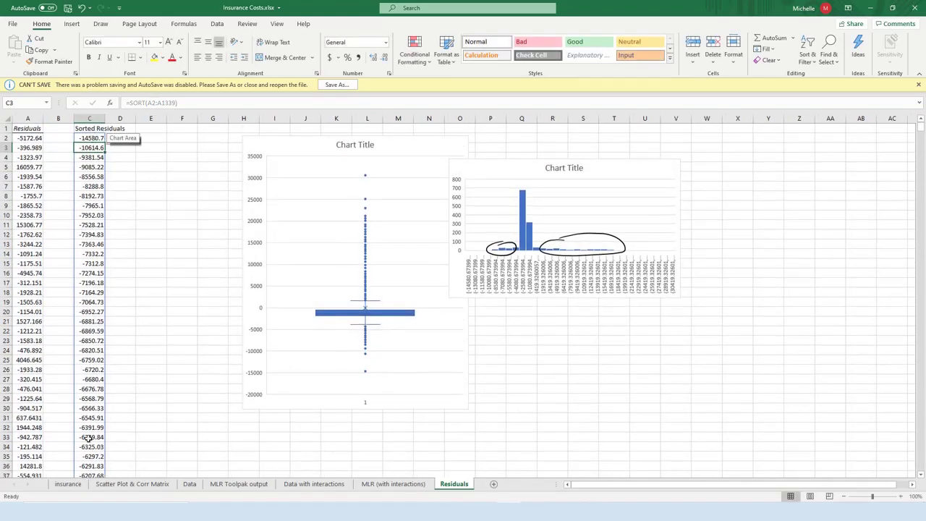
{"action": "left_click", "coordinate": [142, 165]}
{"action": "left_click_drag", "start_coordinate": [106, 118], "coordinate": [127, 128]}
Step: Enter the header "semi-studentized residuals" in cell D1
{"action": "left_click", "coordinate": [132, 131]}
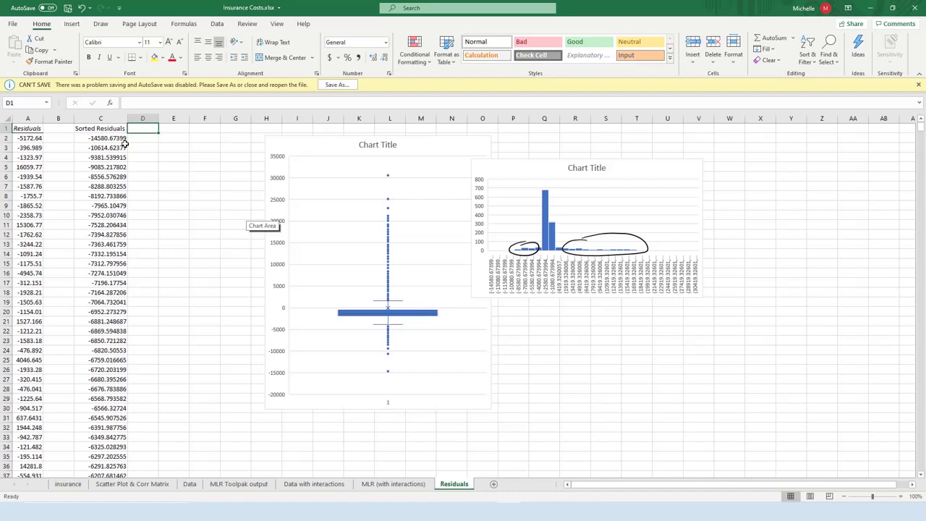
{"action": "type", "text": "semi-"}
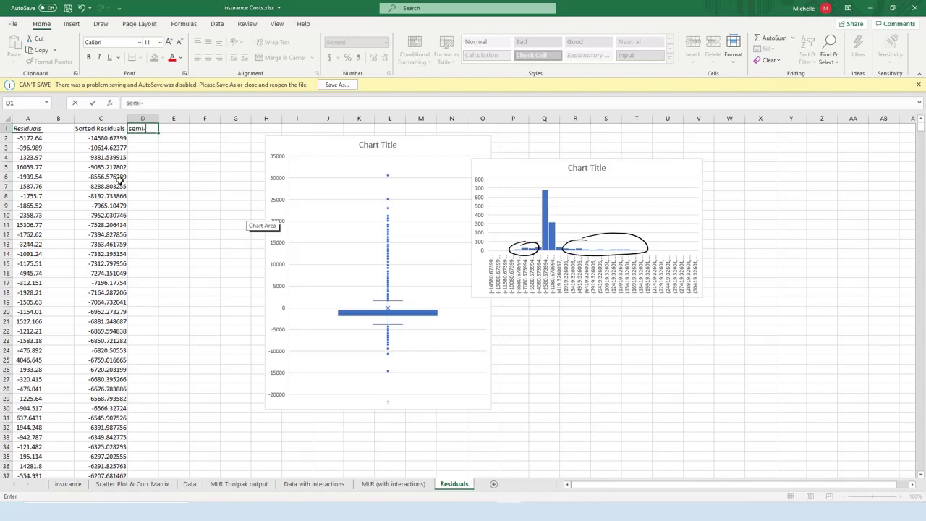
{"action": "type", "text": "dentized resdi"}
{"action": "key", "text": "BackSpace"}
{"action": "key", "text": "BackSpace"}
{"action": "type", "text": "iduals"}
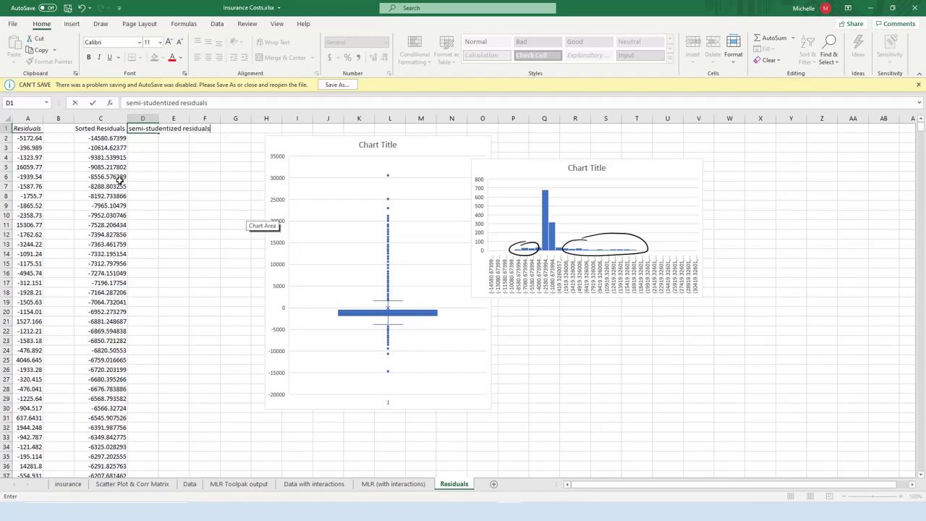
{"action": "key", "text": "Return"}
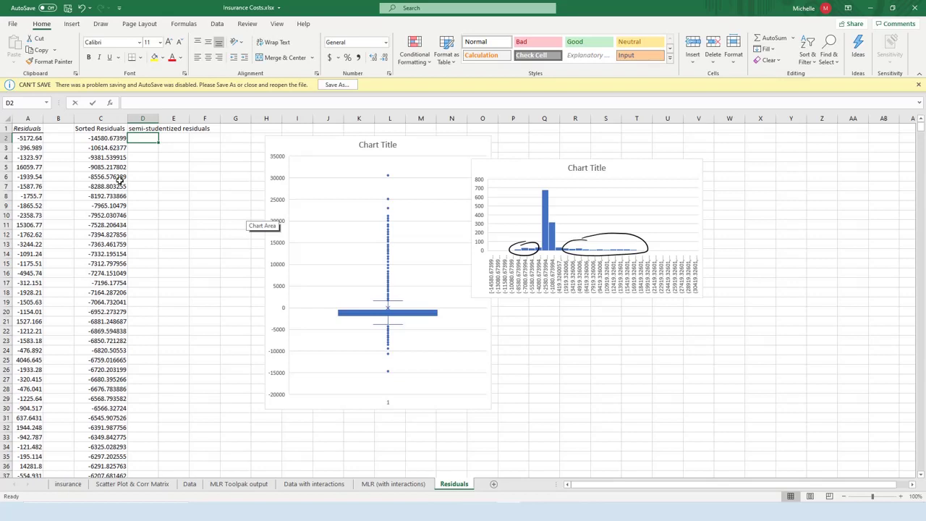
Step: In D2, divide the first sorted residual in C2 by the Standard Error in B7 of the MLR (with interactions) sheet
{"action": "type", "text": "="}
{"action": "left_click", "coordinate": [108, 140]}
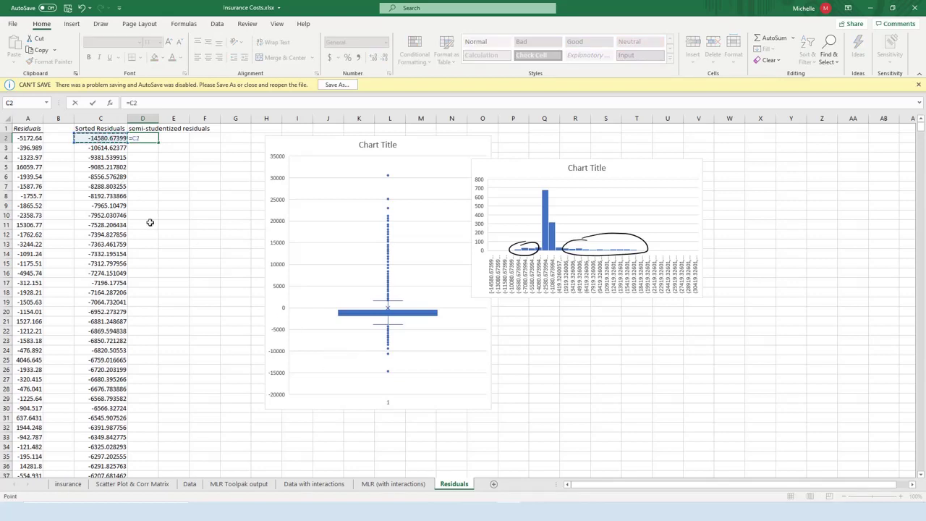
{"action": "type", "text": "/"}
{"action": "left_click", "coordinate": [378, 487]}
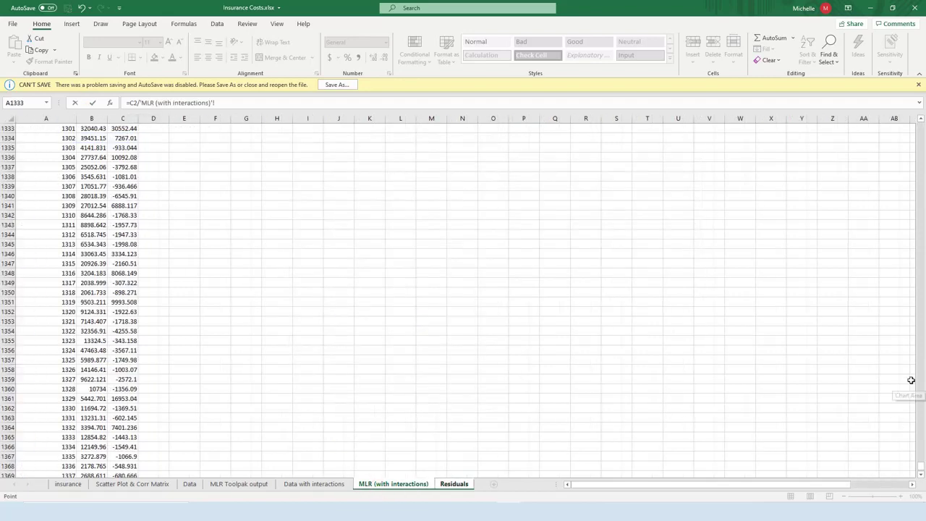
{"action": "left_click_drag", "start_coordinate": [922, 466], "coordinate": [923, 116]}
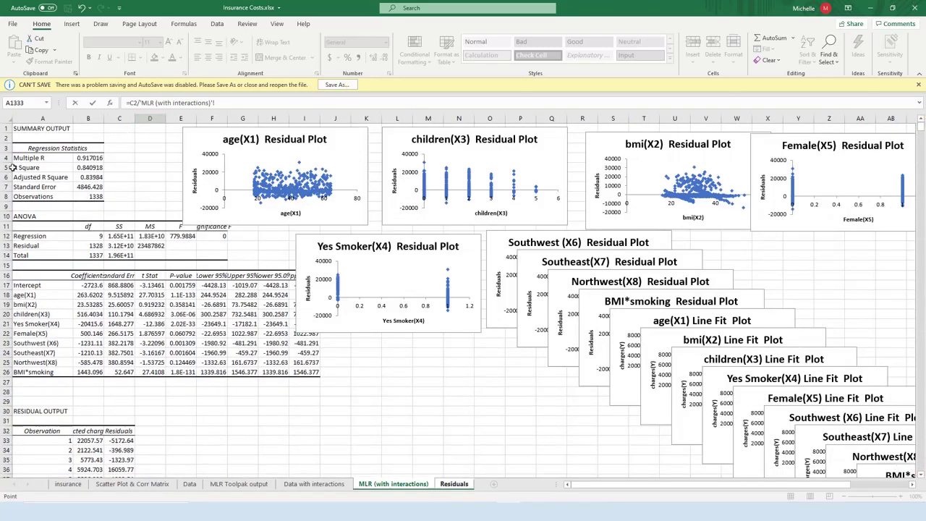
{"action": "left_click", "coordinate": [94, 187]}
{"action": "left_click", "coordinate": [241, 103]}
{"action": "key", "text": "Return"}
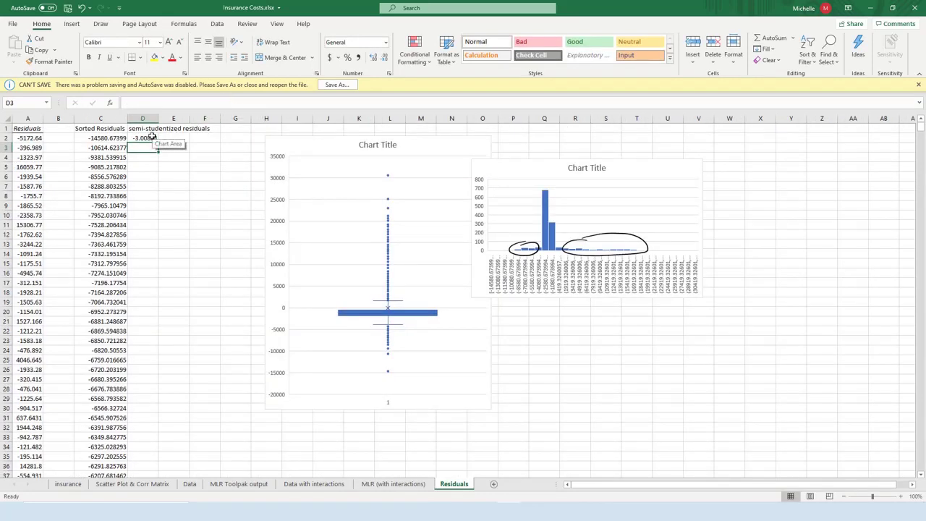
Step: Make the Standard Error reference in the D2 formula absolute as $B$7
{"action": "left_click", "coordinate": [149, 138]}
{"action": "left_click", "coordinate": [217, 103]}
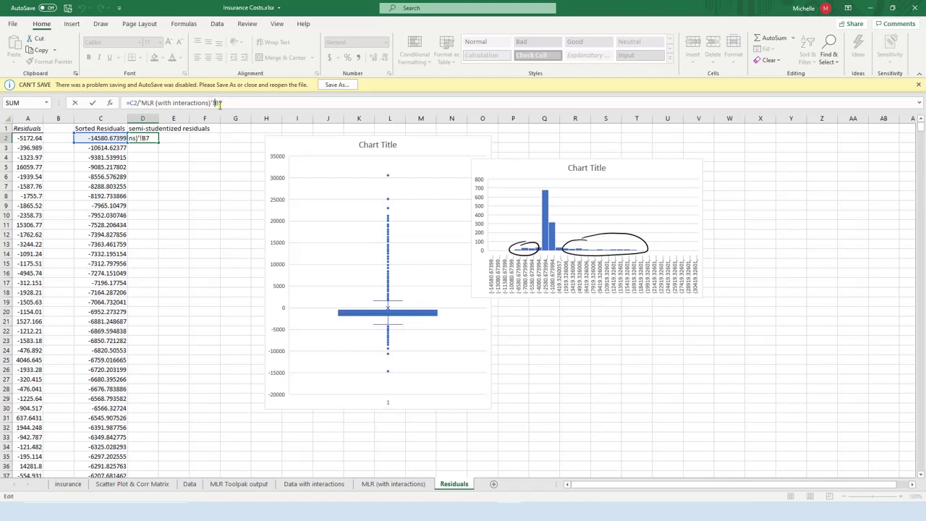
{"action": "type", "text": "$B$"}
{"action": "key", "text": "Return"}
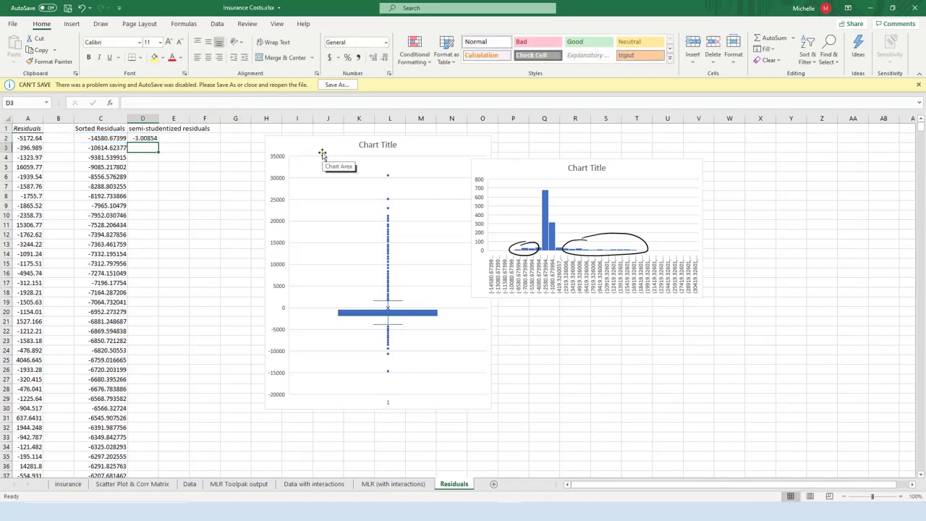
Step: Fill the D2 formula down alongside all sorted residuals and check the copied formula in D11
{"action": "left_click", "coordinate": [144, 138]}
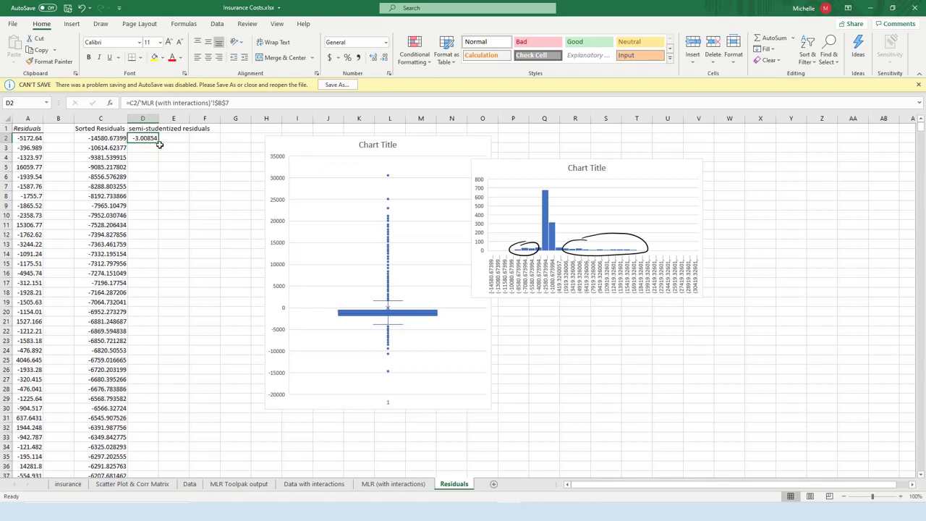
{"action": "double_click", "coordinate": [159, 142]}
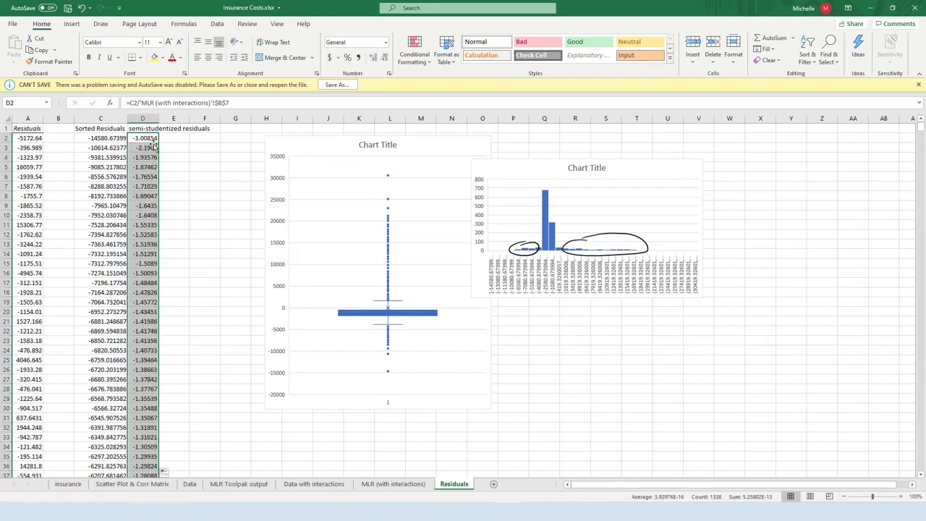
{"action": "left_click", "coordinate": [150, 225]}
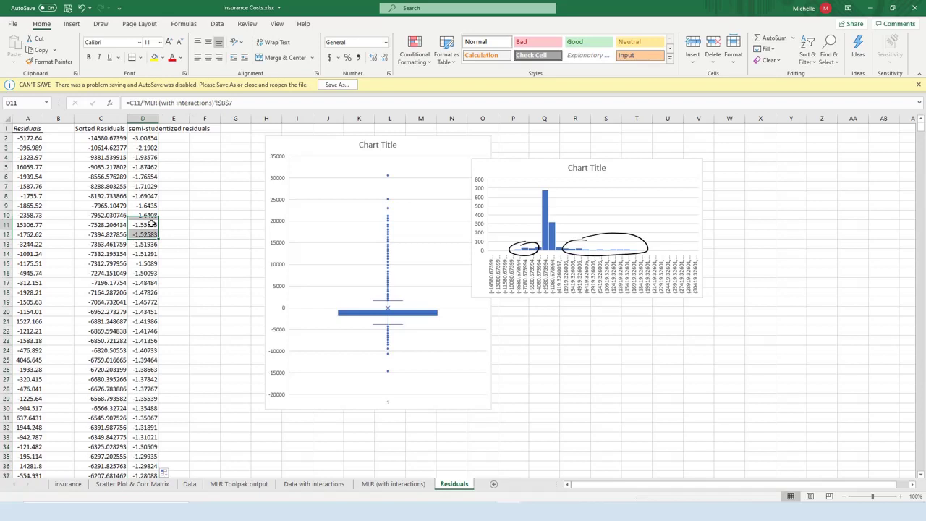
{"action": "double_click", "coordinate": [151, 225]}
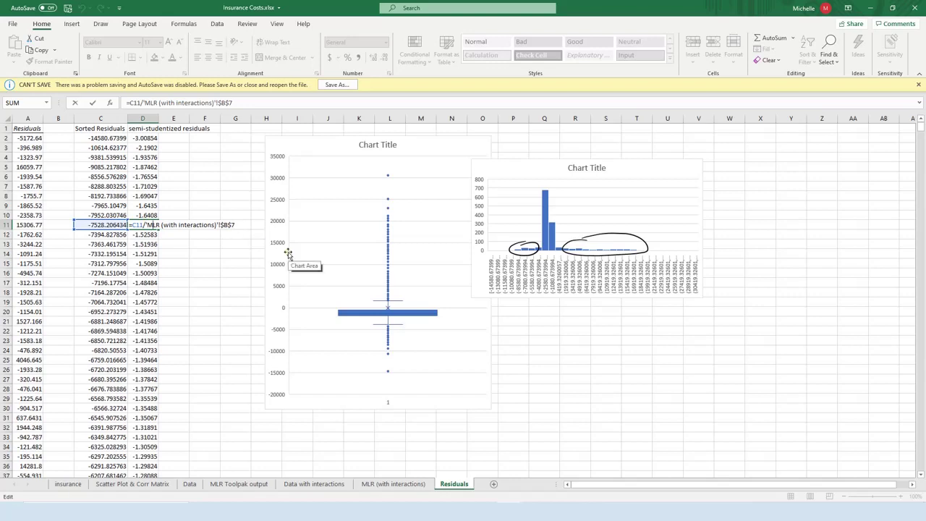
{"action": "key", "text": "Escape"}
{"action": "left_click", "coordinate": [145, 167]}
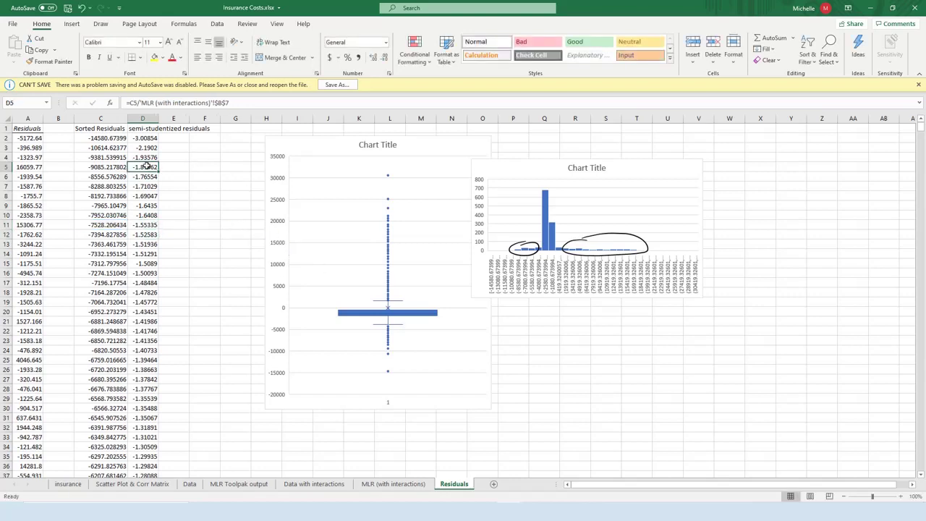
Step: Enter the header "z" in cell E1
{"action": "left_click", "coordinate": [164, 128]}
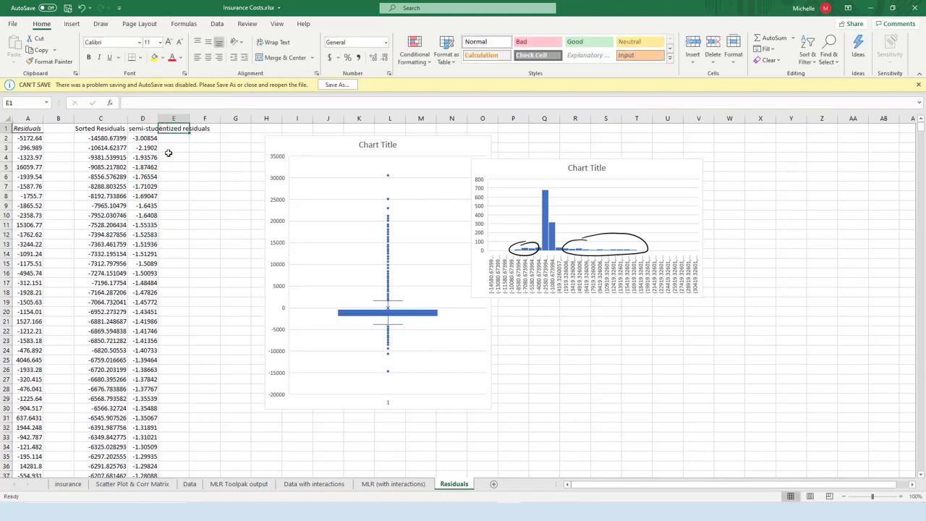
{"action": "type", "text": "z"}
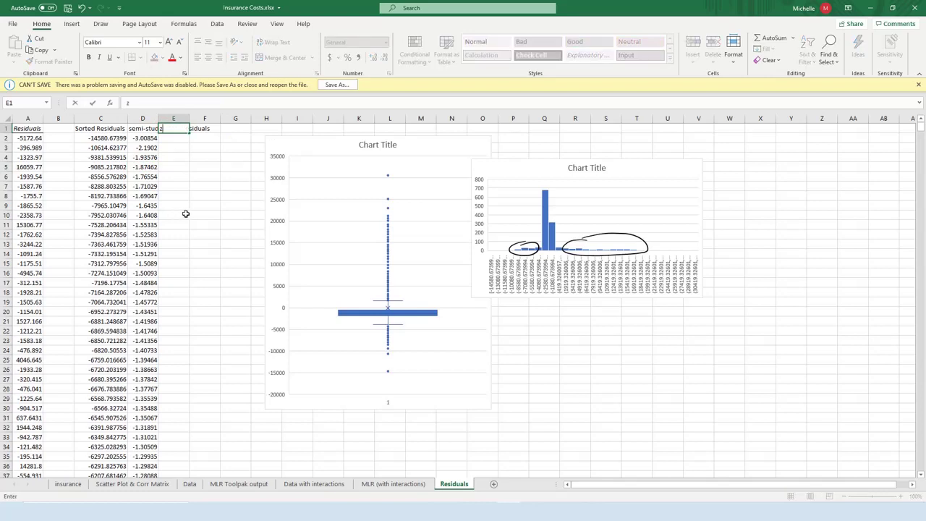
{"action": "left_click", "coordinate": [173, 214]}
{"action": "left_click", "coordinate": [173, 129]}
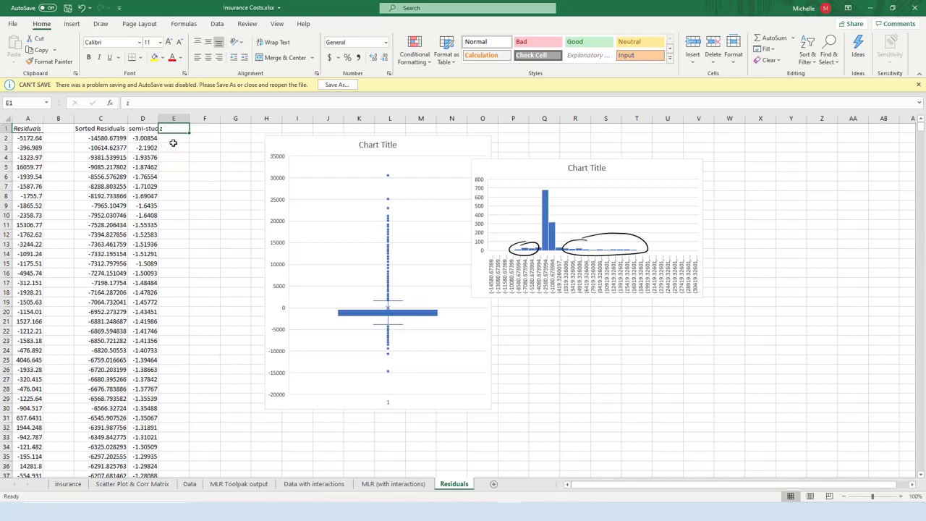
{"action": "key", "text": "Return"}
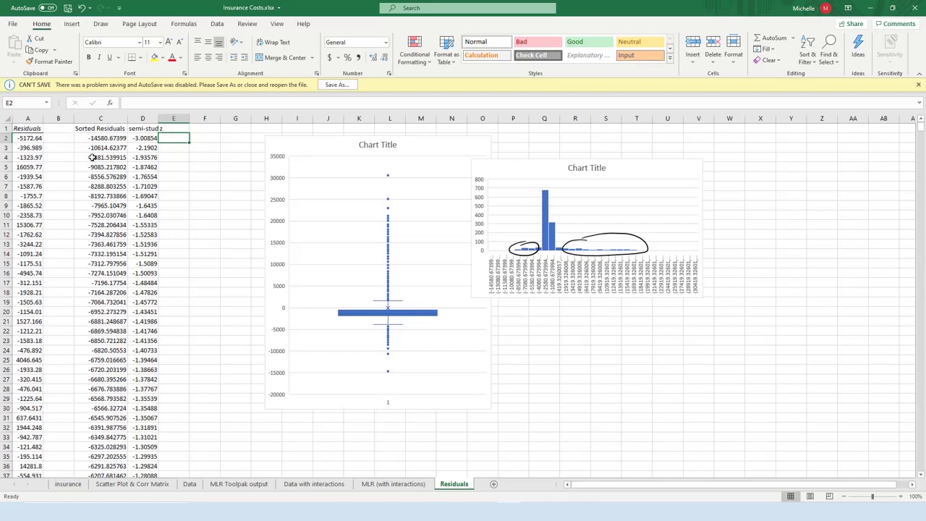
{"action": "left_click", "coordinate": [176, 135]}
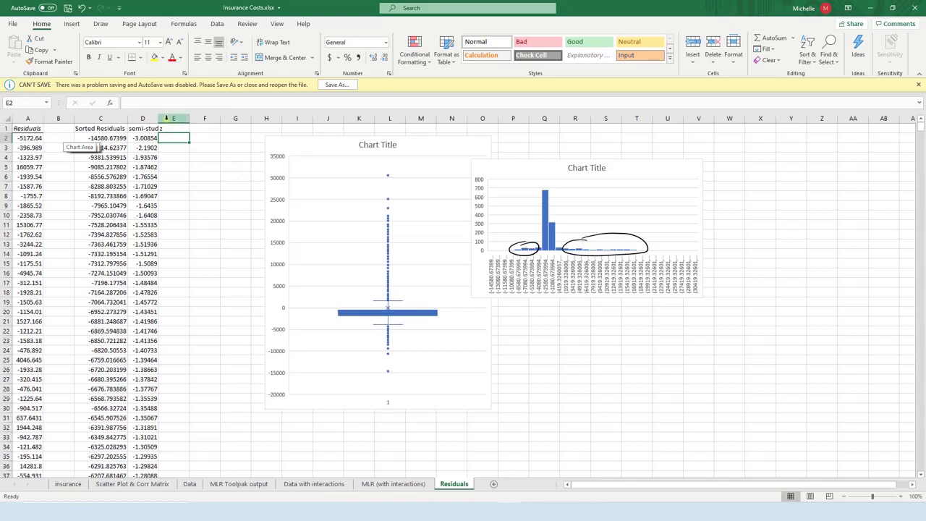
Step: Enter the header "order number" in cell B1
{"action": "left_click", "coordinate": [59, 129]}
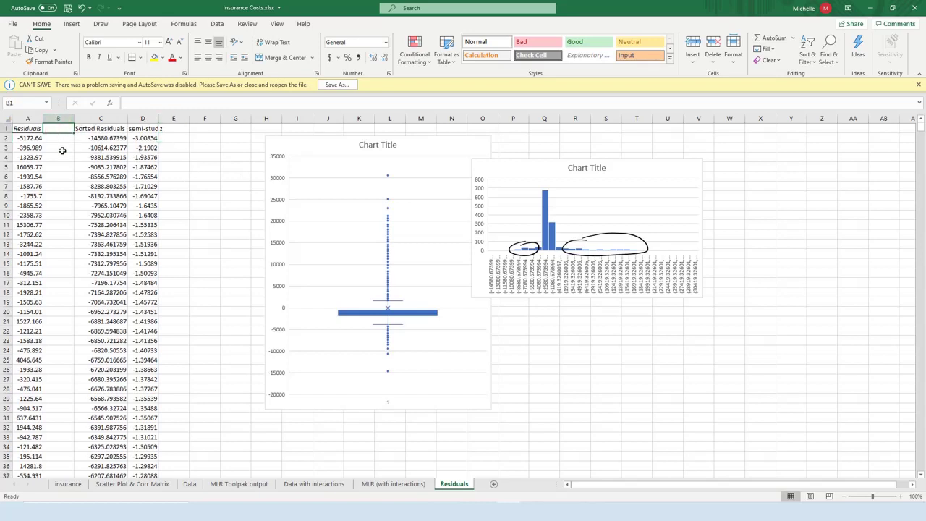
{"action": "type", "text": "or"}
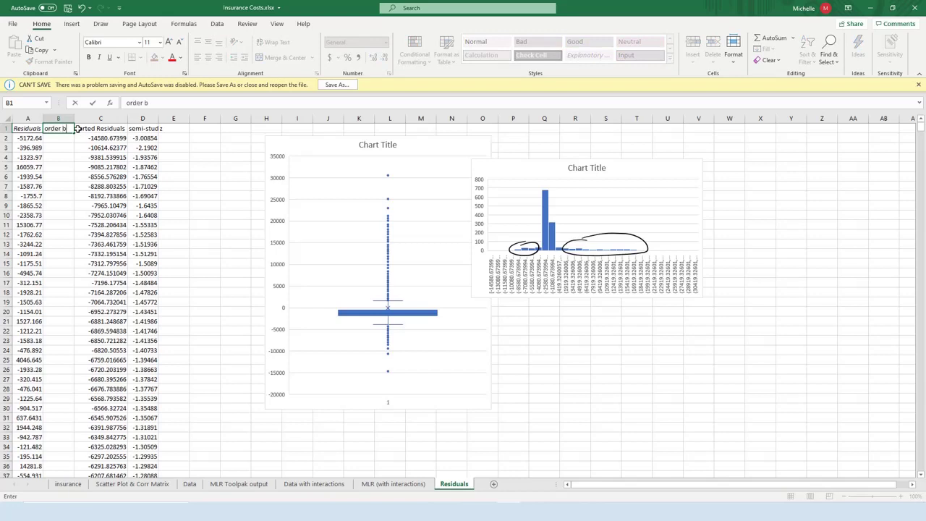
{"action": "type", "text": "der number"}
{"action": "key", "text": "Return"}
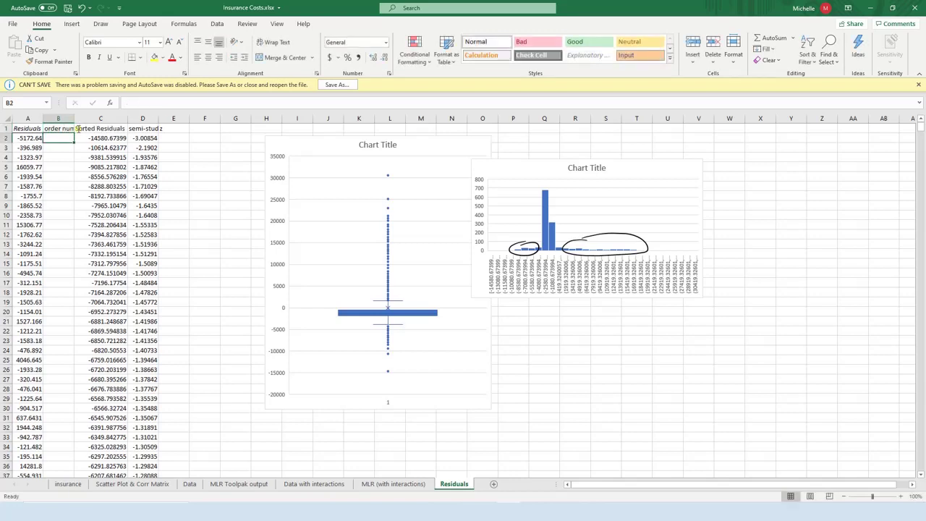
Step: Enter the order numbers 1, 2, 3 and 4 in cells B2 through B5
{"action": "type", "text": "1"}
{"action": "key", "text": "Return"}
{"action": "type", "text": "2"}
{"action": "key", "text": "Return"}
{"action": "type", "text": "3"}
{"action": "key", "text": "Return"}
{"action": "type", "text": "4"}
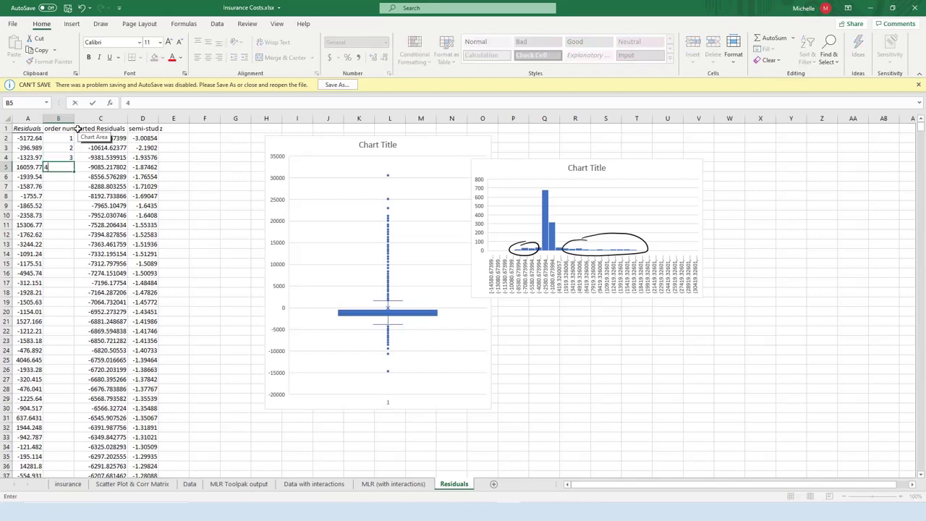
{"action": "key", "text": "Return"}
Step: Extend the number series in B2:B5 down the order number column alongside all residuals
{"action": "left_click", "coordinate": [60, 138]}
{"action": "left_click_drag", "start_coordinate": [60, 138], "coordinate": [65, 169]}
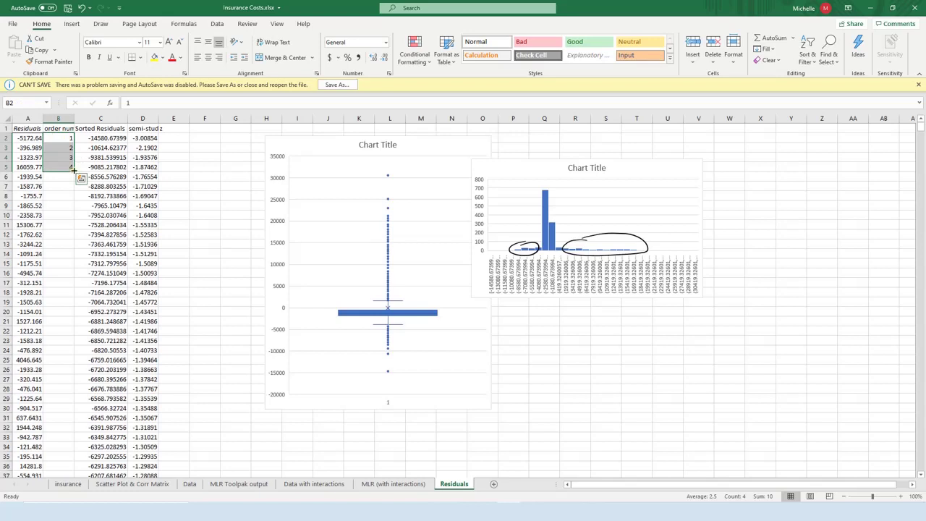
{"action": "double_click", "coordinate": [73, 169]}
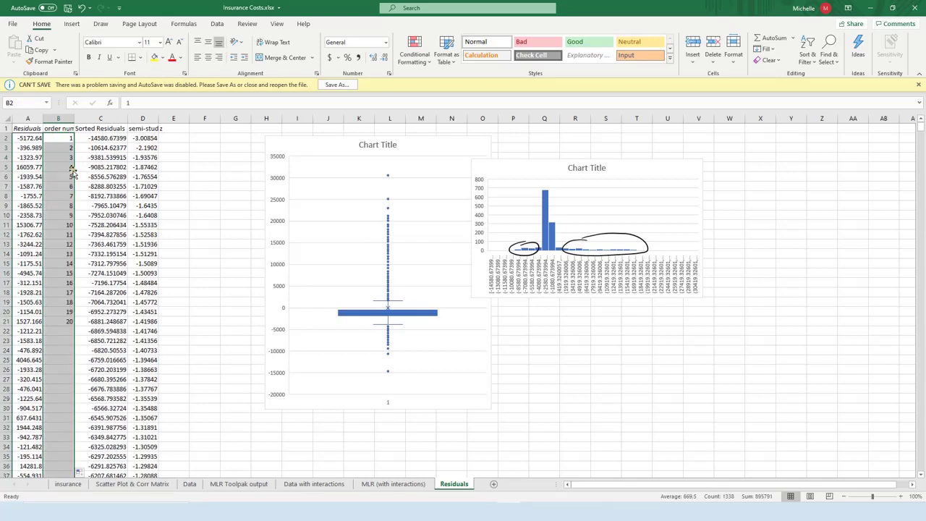
Step: Start a NORM.S.INV formula in E2 with the order number numerator (B2-.375) and open the denominator
{"action": "left_click", "coordinate": [182, 137]}
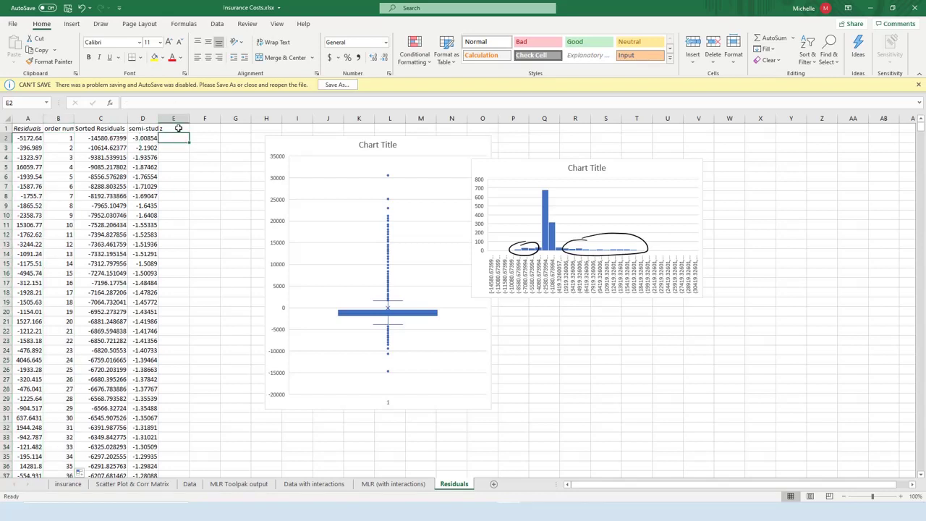
{"action": "type", "text": "="}
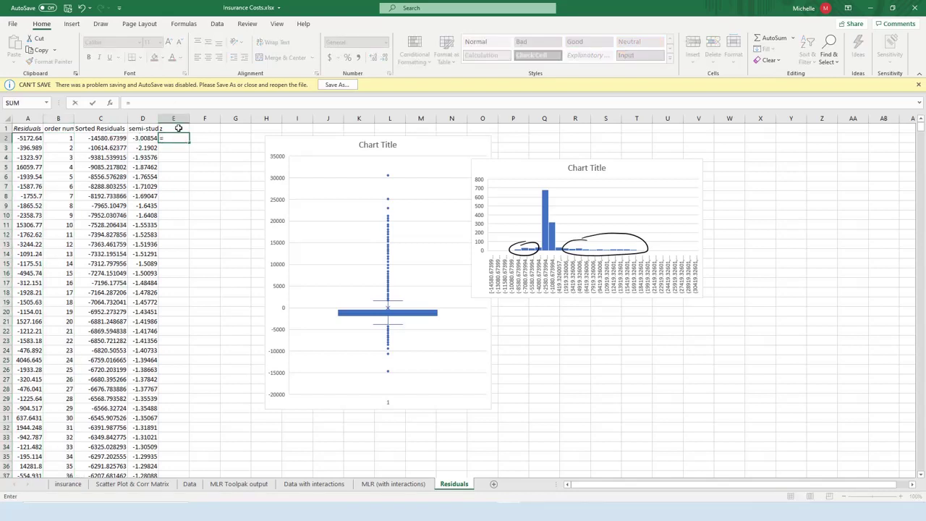
{"action": "type", "text": "norm"}
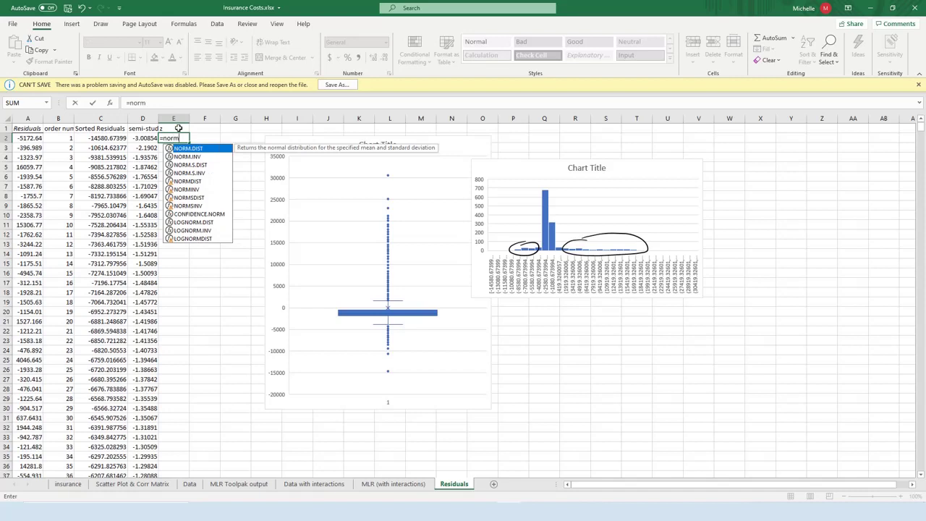
{"action": "type", "text": ".s."}
{"action": "key", "text": "Down"}
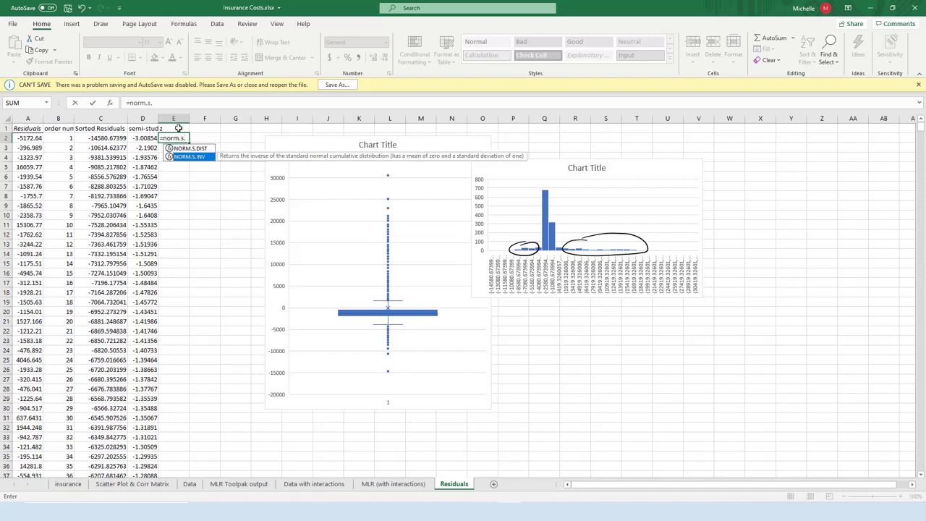
{"action": "key", "text": "Tab"}
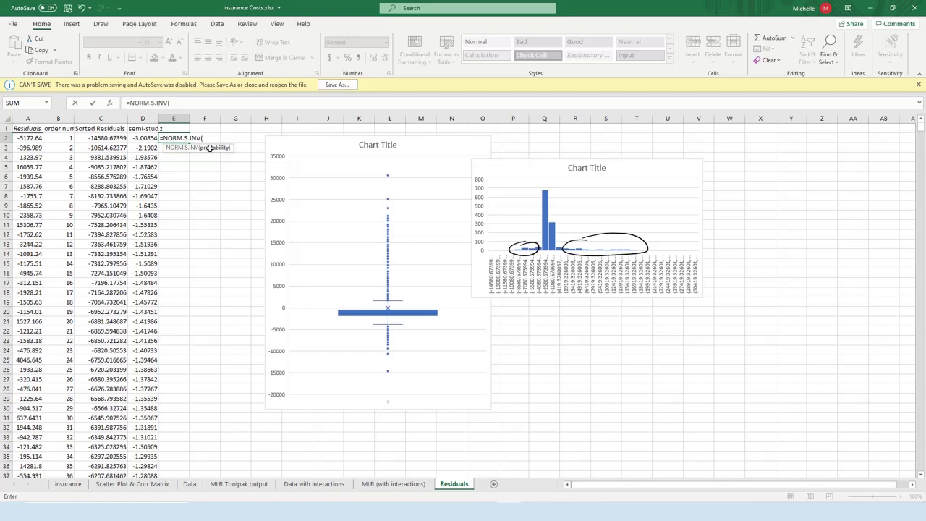
{"action": "type", "text": "("}
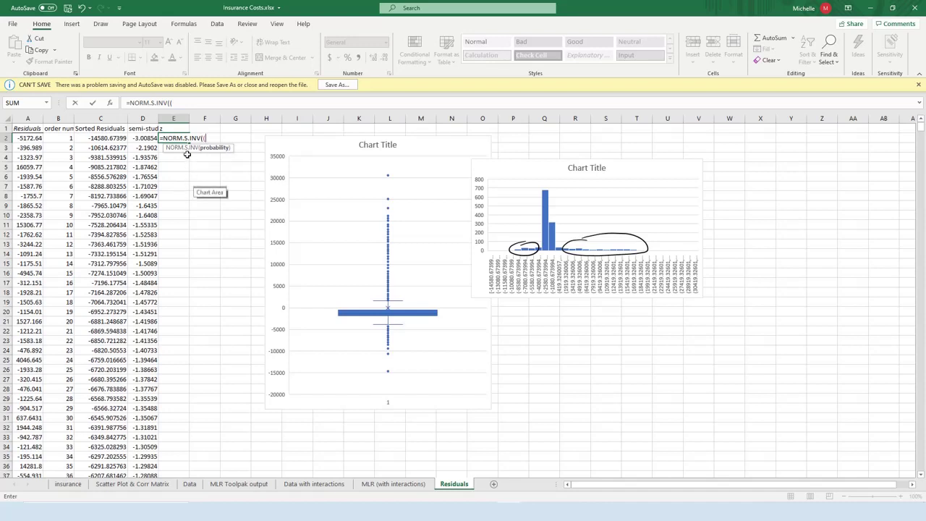
{"action": "left_click", "coordinate": [58, 137]}
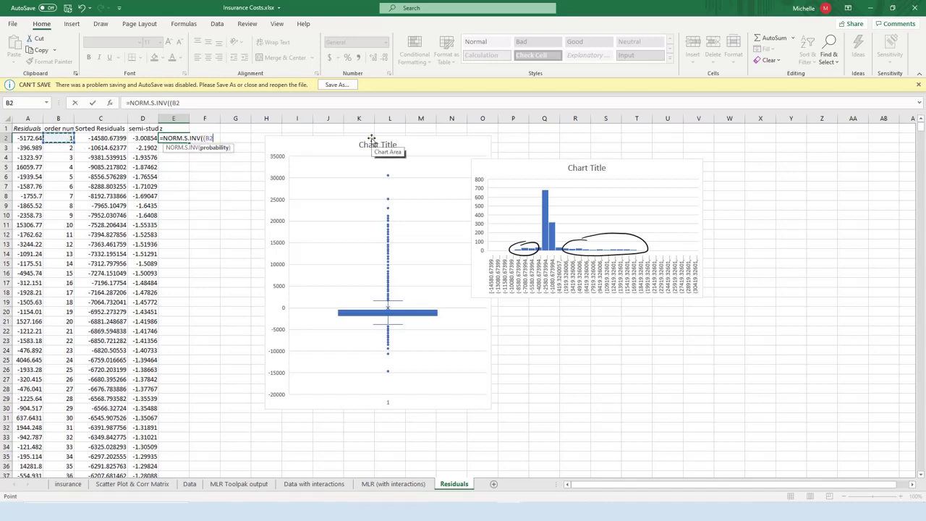
{"action": "type", "text": "-.375)/("}
Step: Check Observations on the MLR (with interactions) sheet and complete the E2 formula as =NORM.S.INV((B2-.375)/(1338+.25))
{"action": "left_click", "coordinate": [393, 484]}
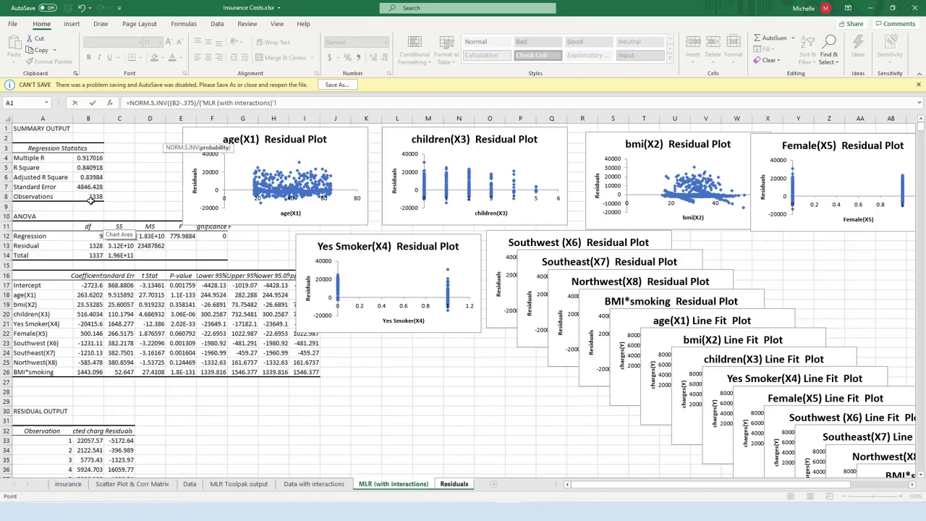
{"action": "left_click", "coordinate": [445, 485]}
{"action": "left_click_drag", "start_coordinate": [233, 102], "coordinate": [200, 103]}
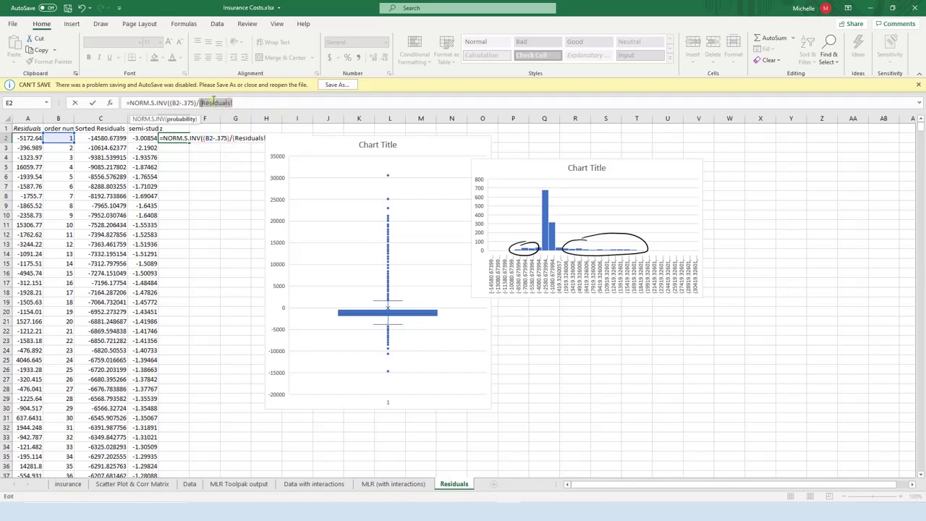
{"action": "key", "text": "BackSpace"}
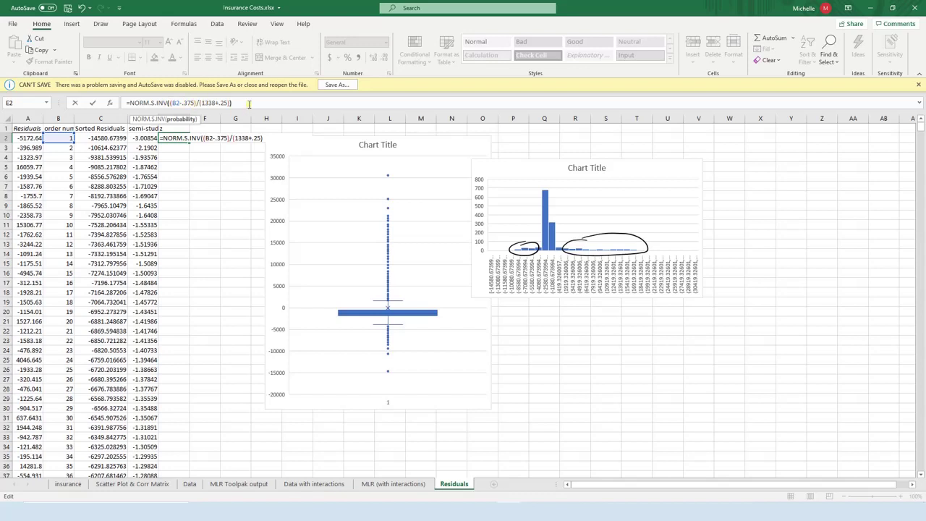
{"action": "type", "text": ")"}
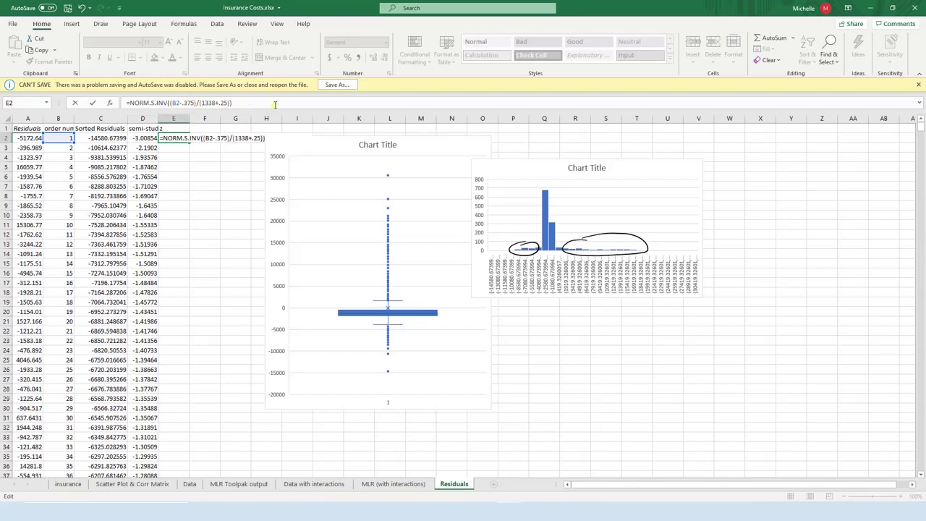
{"action": "key", "text": "Return"}
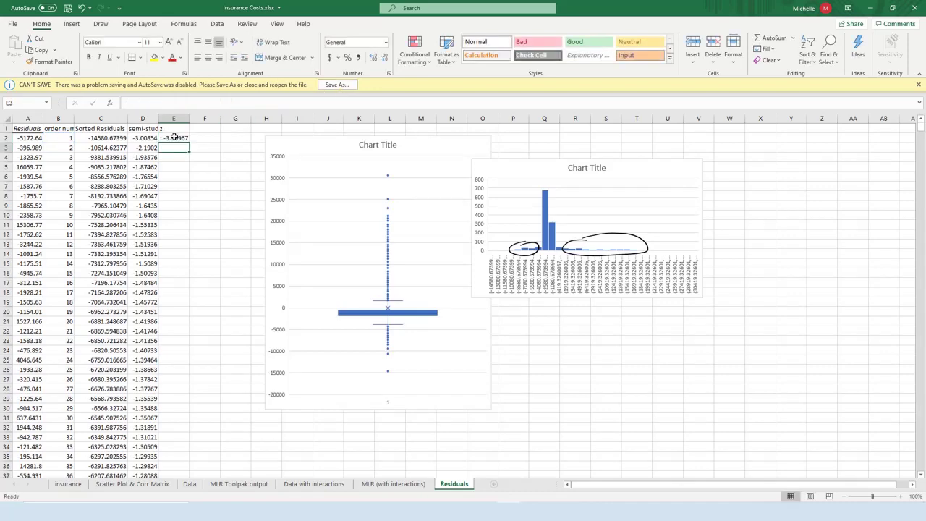
Step: Fill the E2 z formula down alongside all order numbers
{"action": "left_click", "coordinate": [174, 136]}
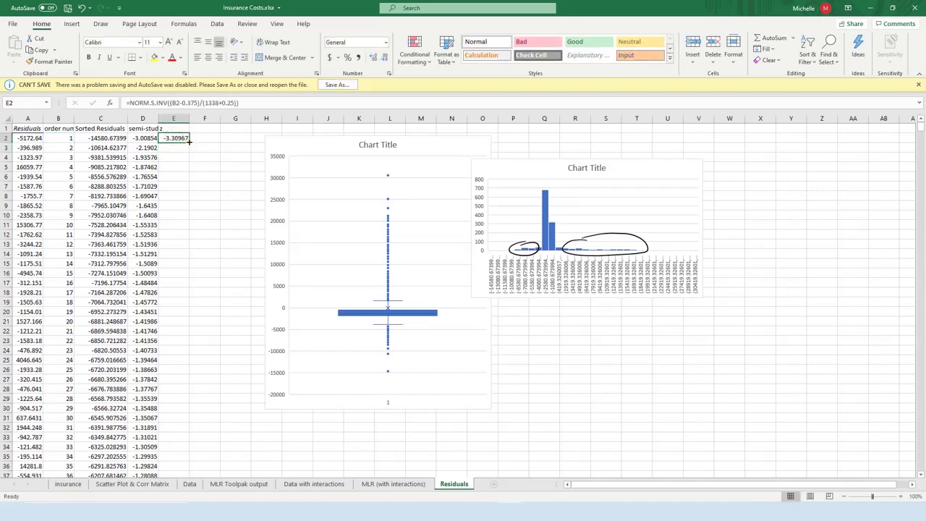
{"action": "double_click", "coordinate": [189, 142]}
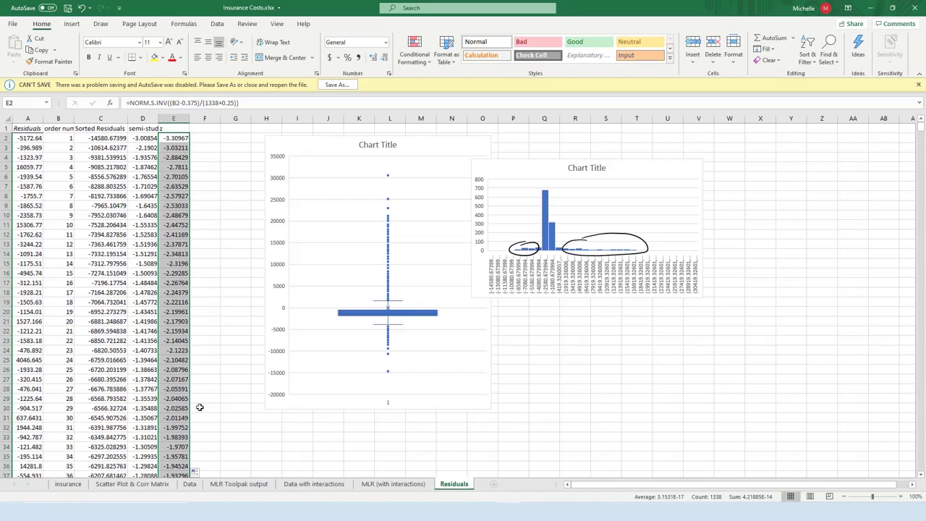
{"action": "left_click", "coordinate": [223, 145]}
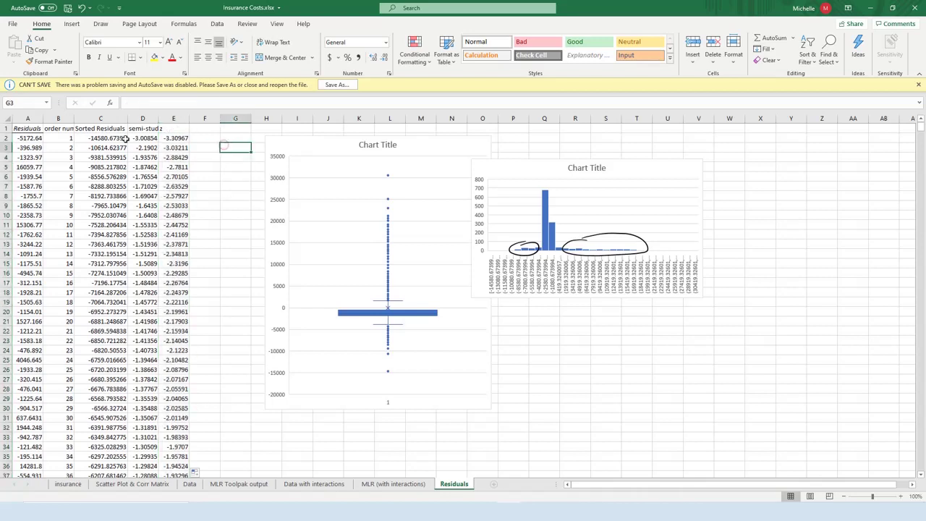
{"action": "left_click", "coordinate": [142, 120]}
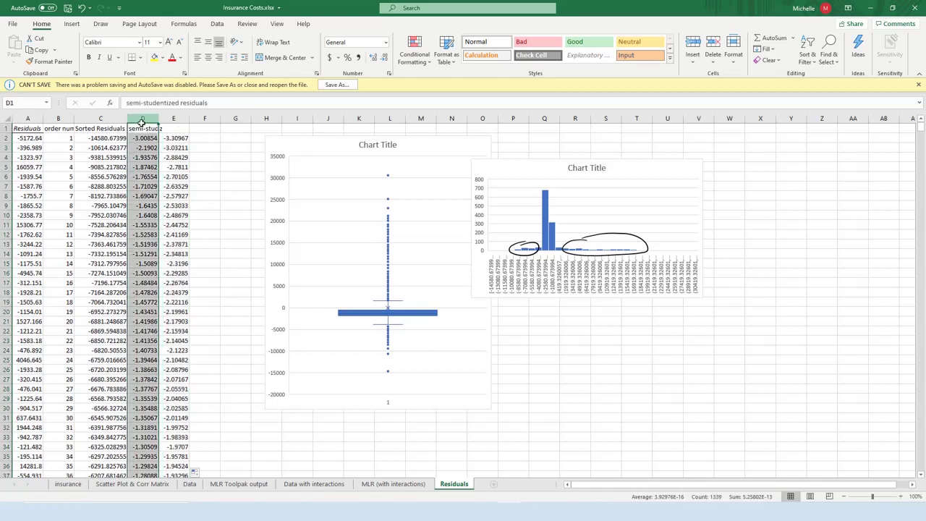
{"action": "left_click", "coordinate": [175, 118]}
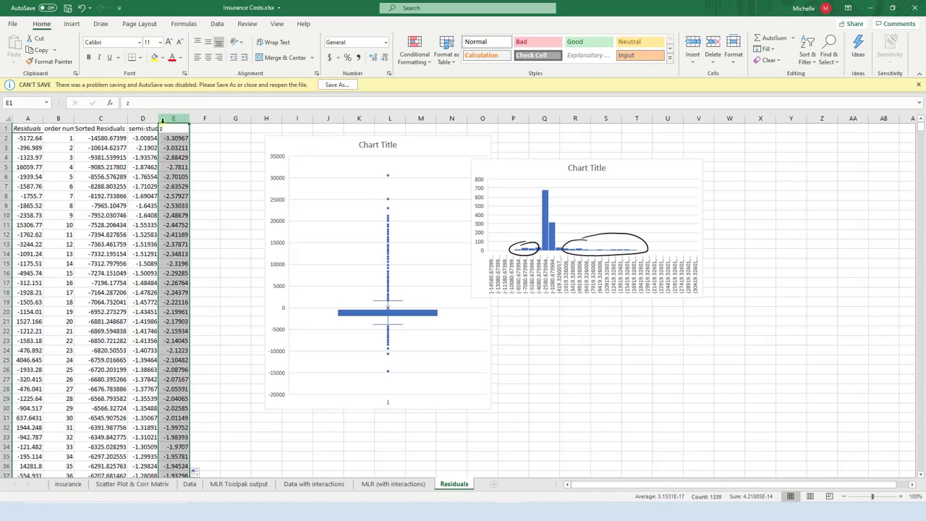
{"action": "left_click_drag", "start_coordinate": [142, 118], "coordinate": [174, 118]}
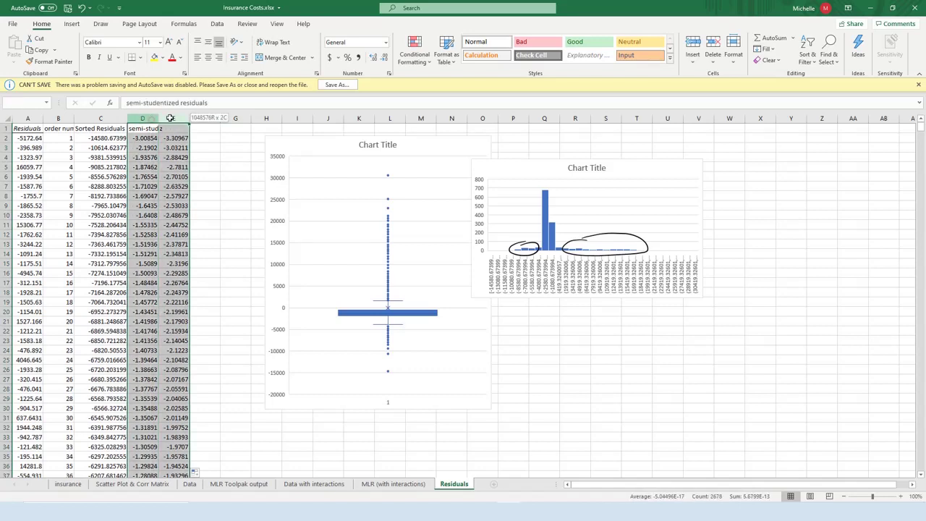
{"action": "left_click", "coordinate": [145, 196]}
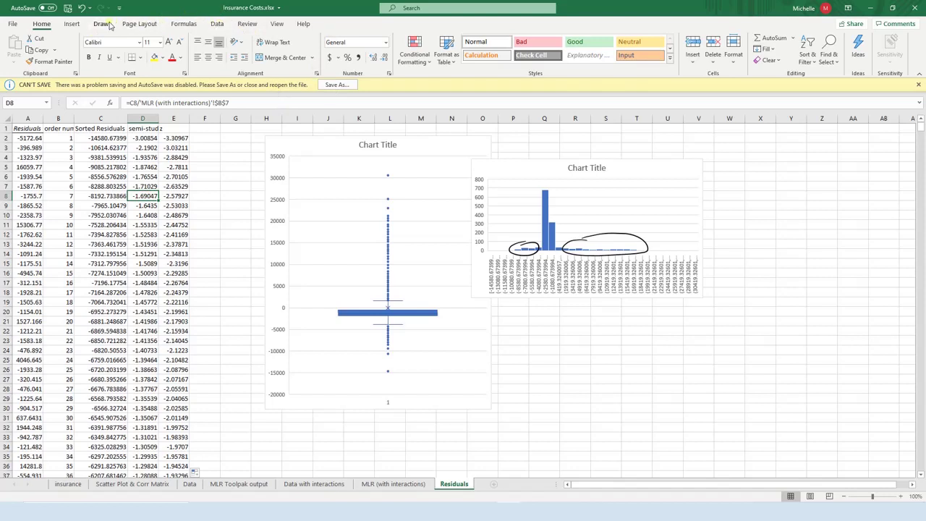
Step: Insert an empty scatter chart with markers only on the Residuals sheet
{"action": "left_click", "coordinate": [72, 25]}
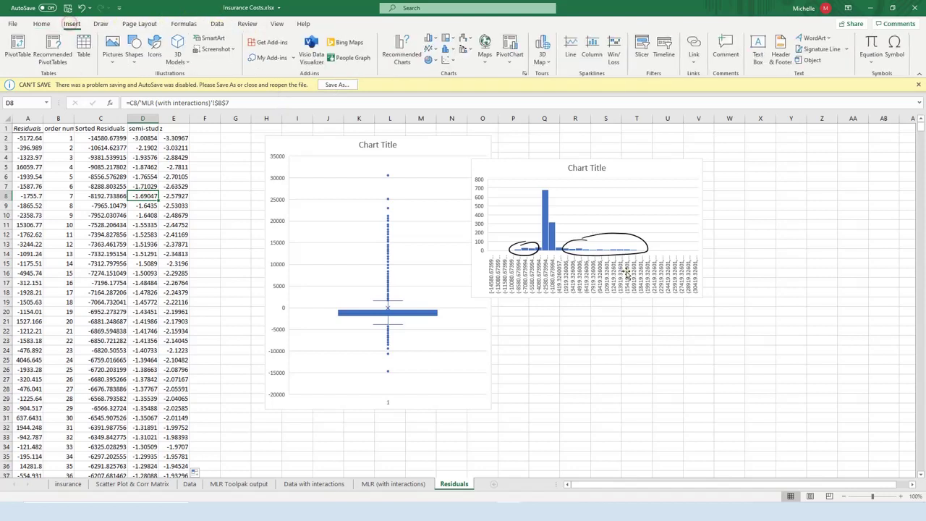
{"action": "left_click", "coordinate": [543, 330]}
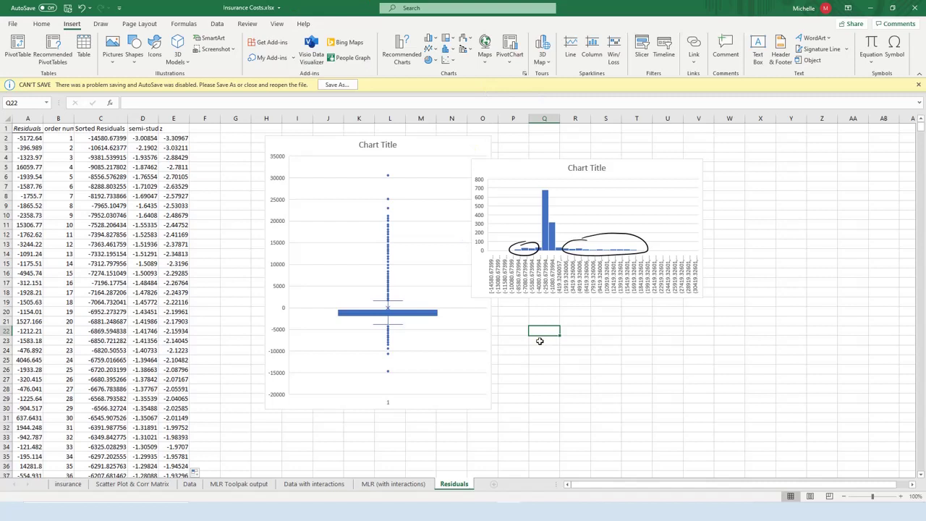
{"action": "left_click", "coordinate": [448, 61]}
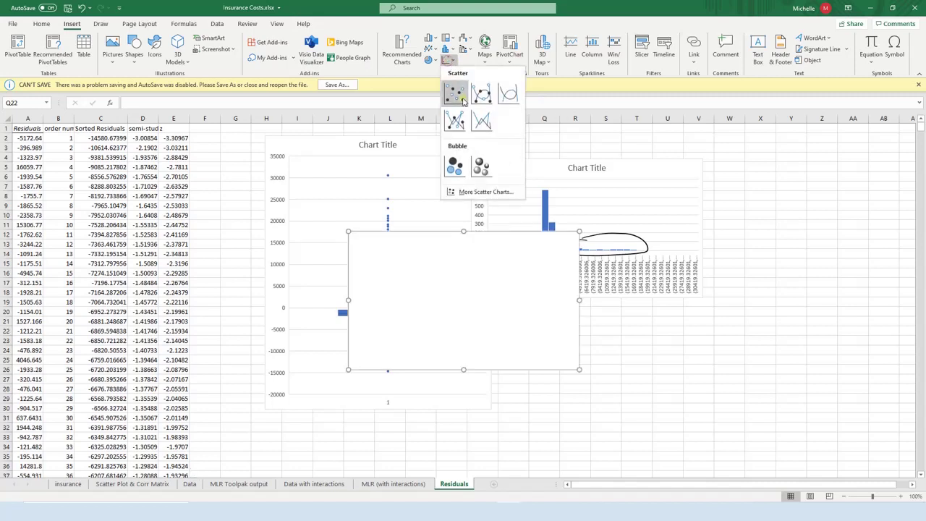
{"action": "left_click", "coordinate": [463, 100]}
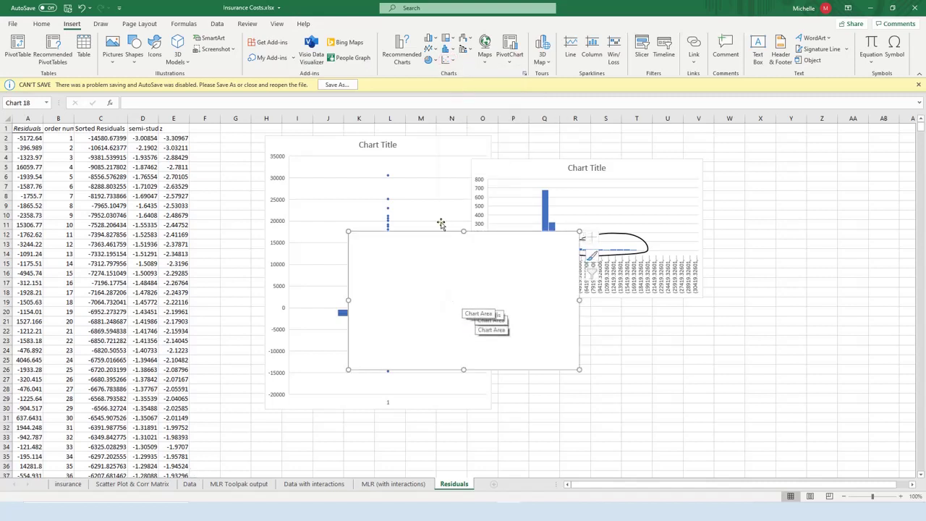
Step: Add a data series to the empty scatter chart with the z values in E2:E1339 as its X values
{"action": "right_click", "coordinate": [454, 275]}
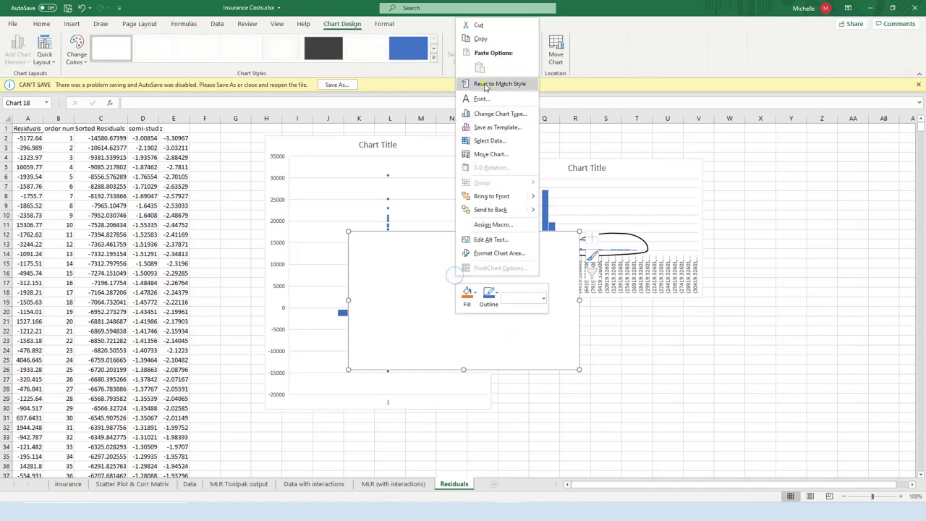
{"action": "left_click", "coordinate": [479, 141]}
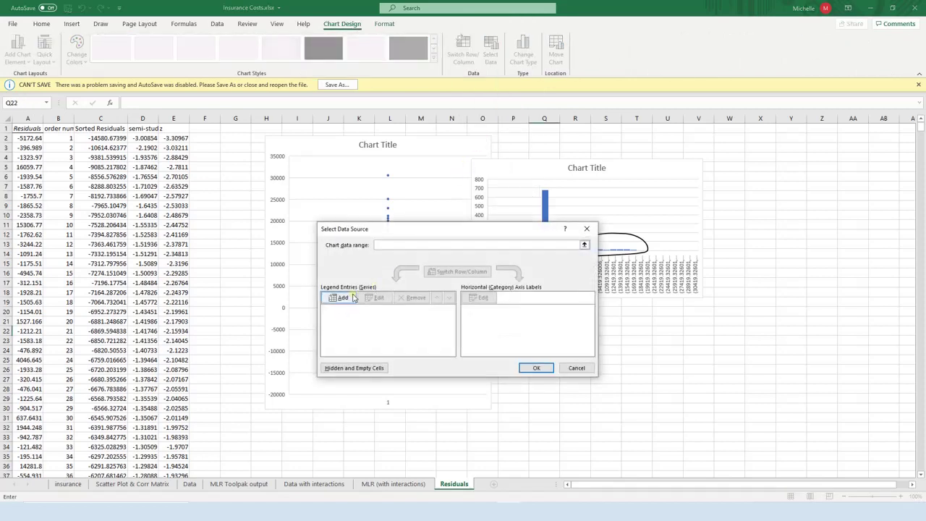
{"action": "left_click", "coordinate": [353, 297]}
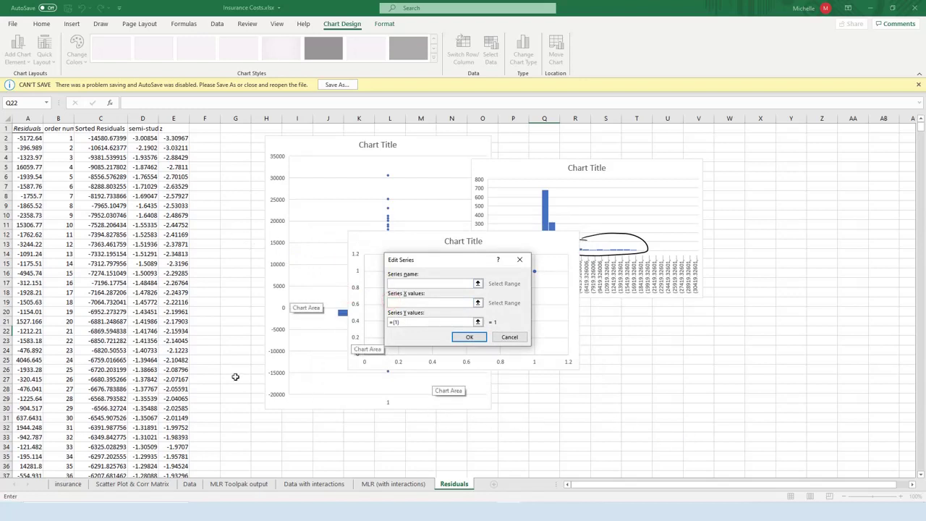
{"action": "left_click", "coordinate": [174, 128]}
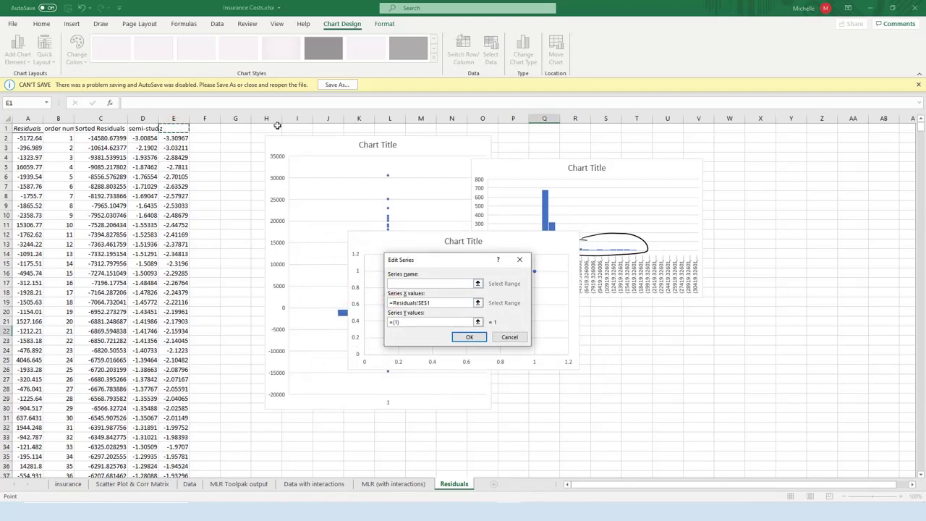
{"action": "left_click", "coordinate": [176, 138]}
{"action": "key", "text": "ctrl+shift+Down"}
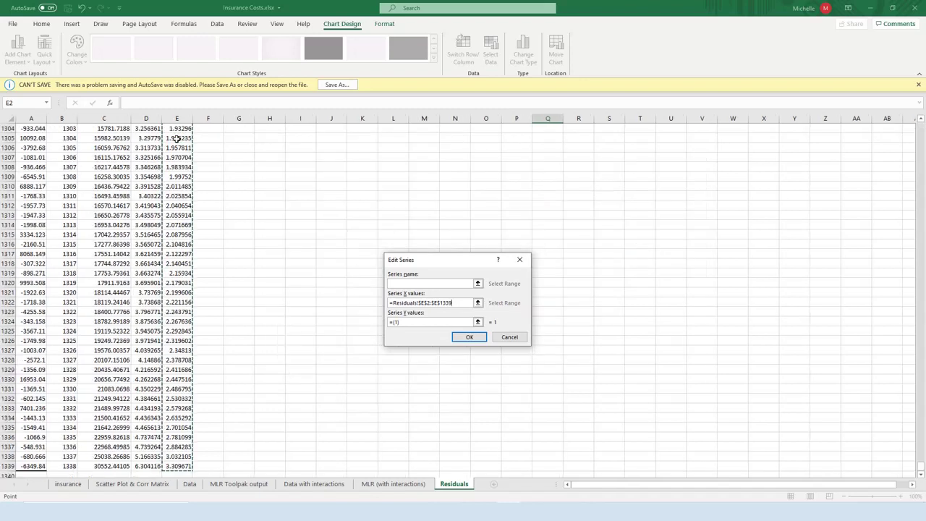
{"action": "key", "text": "Tab"}
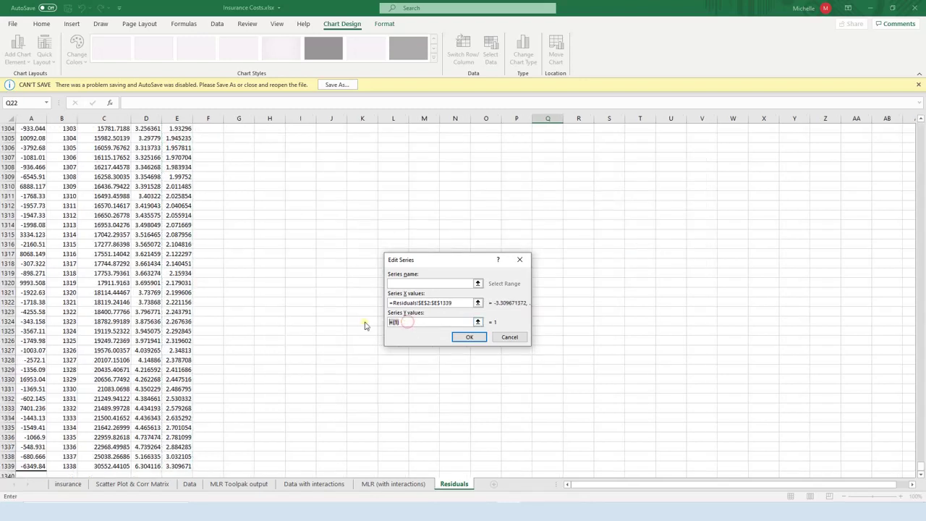
Step: Set the series Y values to the semi-studentized residuals in D2:D1339 and accept the chart's data source
{"action": "key", "text": "BackSpace"}
{"action": "left_click_drag", "start_coordinate": [921, 467], "coordinate": [903, 118]}
{"action": "left_click", "coordinate": [134, 138]}
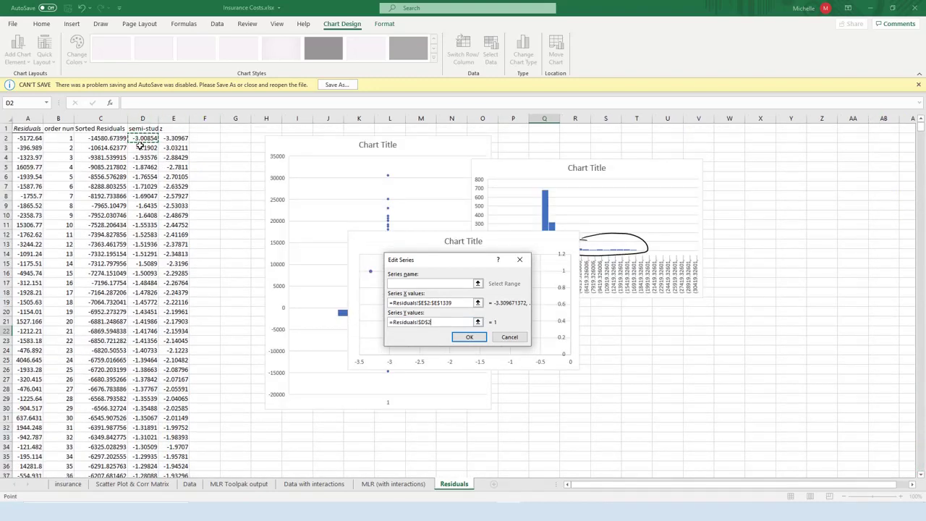
{"action": "key", "text": "ctrl+shift+Down"}
{"action": "left_click", "coordinate": [469, 337]}
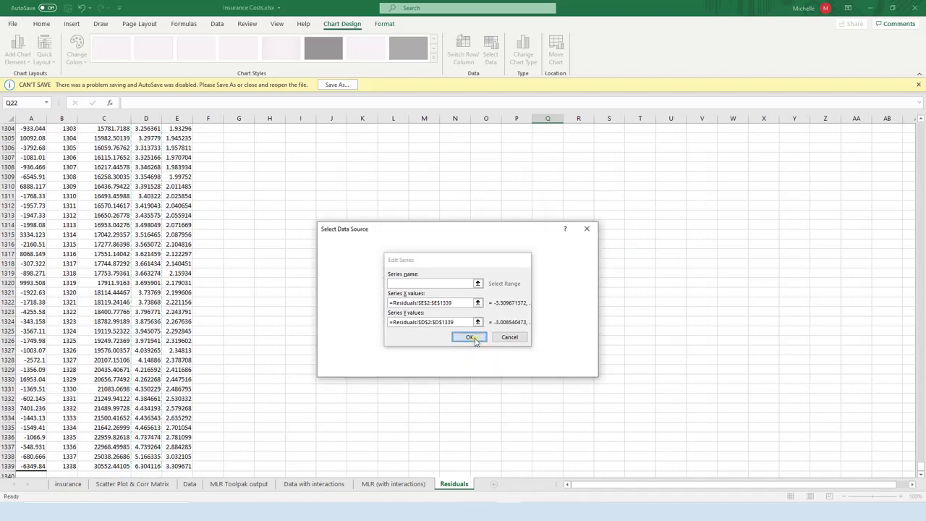
{"action": "left_click", "coordinate": [532, 367]}
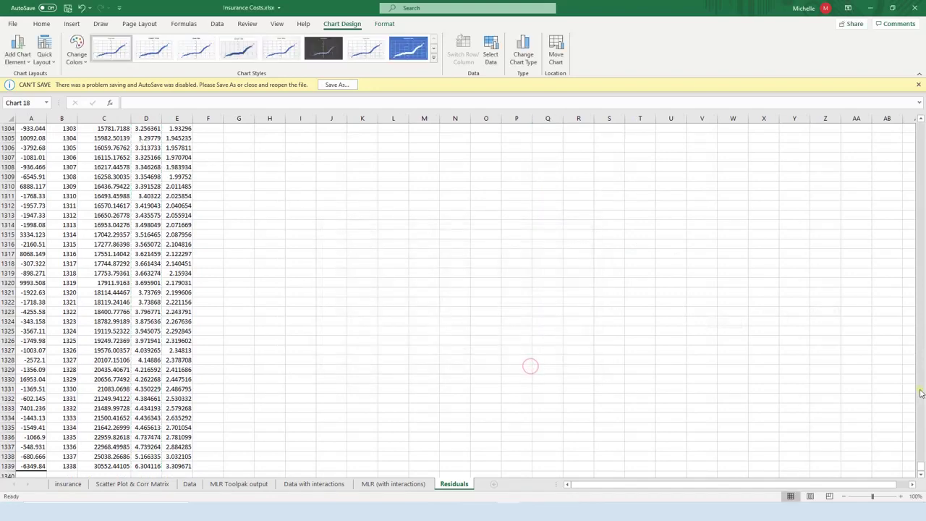
Step: Move the new scatter chart up beside the data columns, over the upper part of the box plot
{"action": "left_click_drag", "start_coordinate": [921, 463], "coordinate": [920, 109]}
{"action": "left_click_drag", "start_coordinate": [526, 234], "coordinate": [406, 178]}
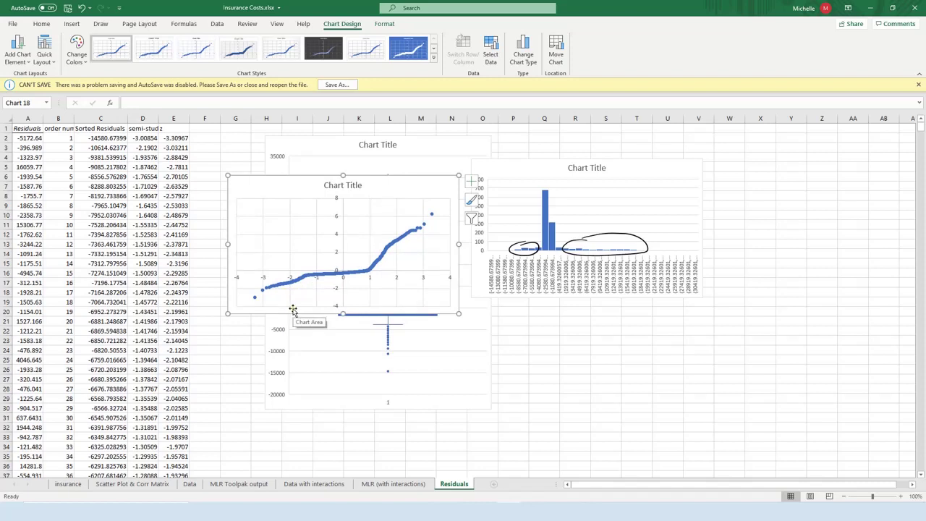
{"action": "key", "text": "Escape"}
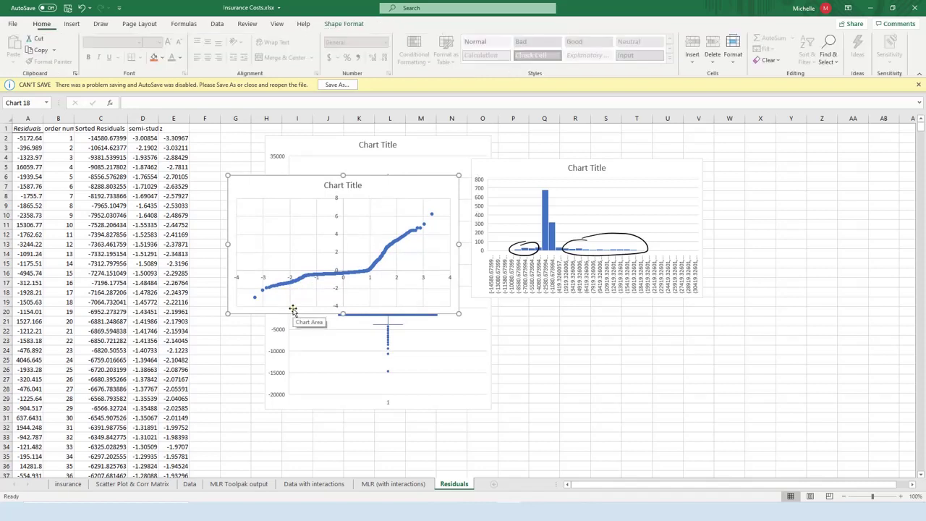